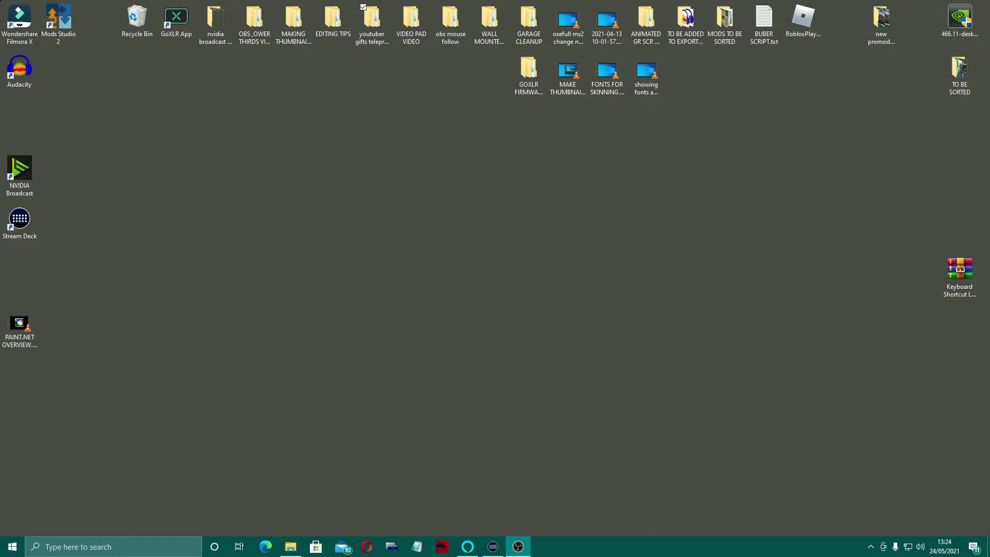
# Search 'paint.net' in Opera and download the paint.net 4.2.16 installer zip from the dotPDN page.
pyautogui.click(367, 548)
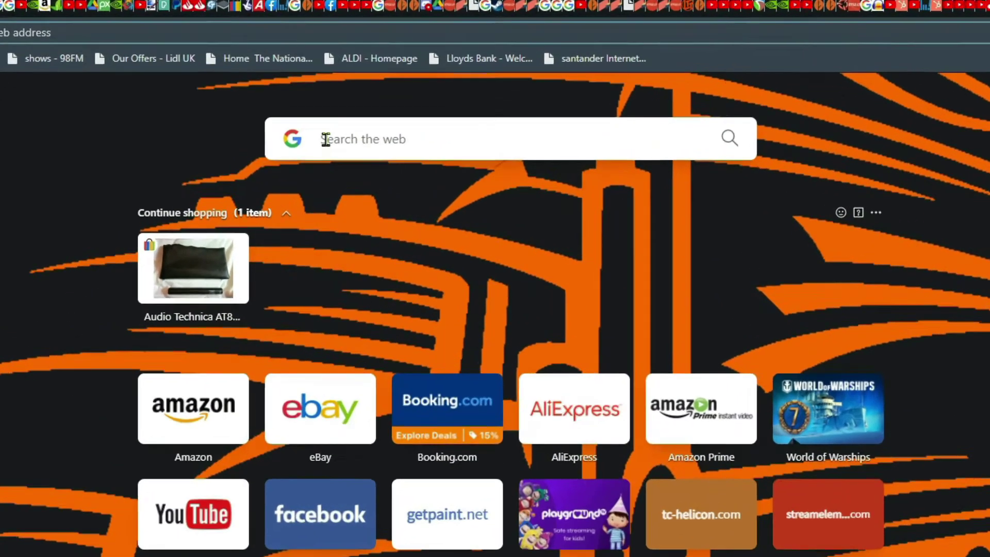
pyautogui.write('paint.net')
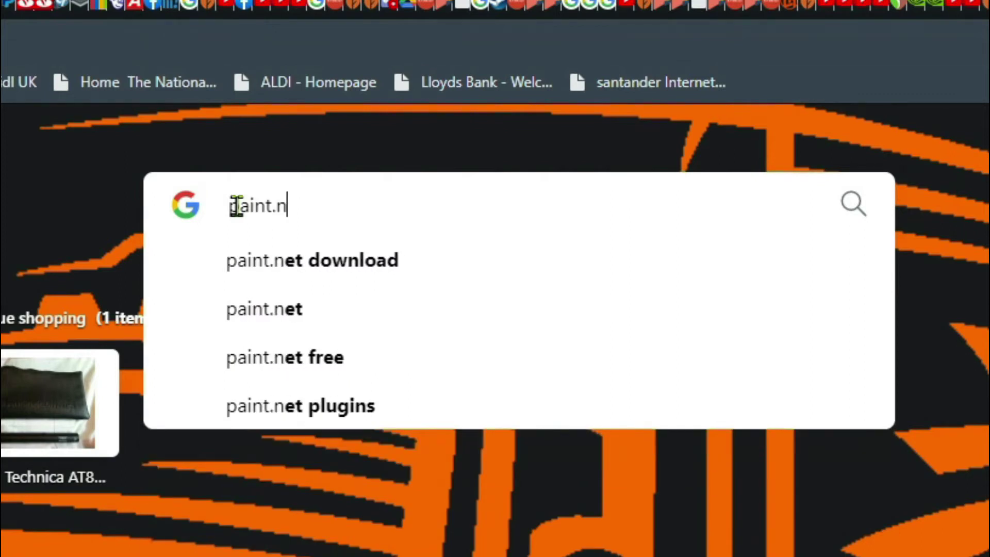
pyautogui.click(357, 258)
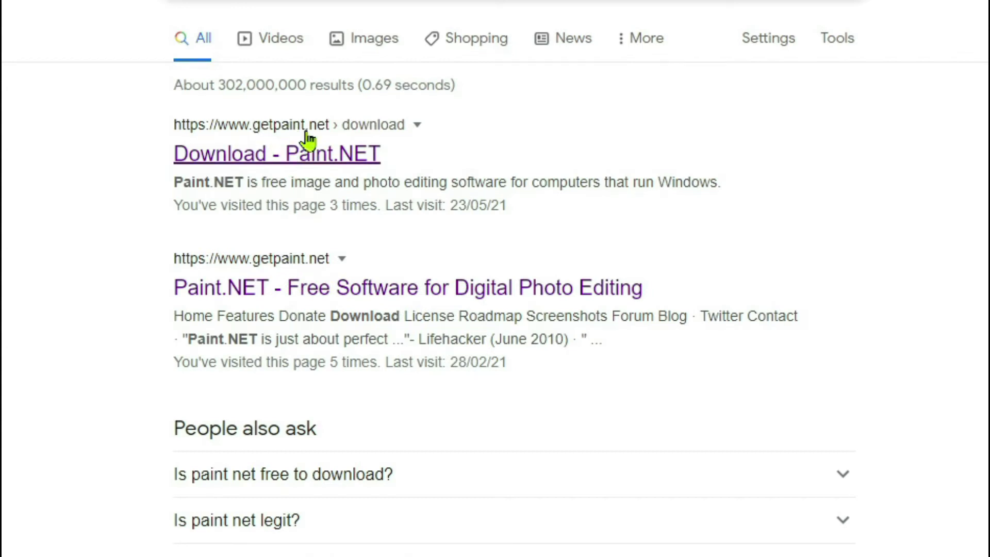
pyautogui.click(299, 159)
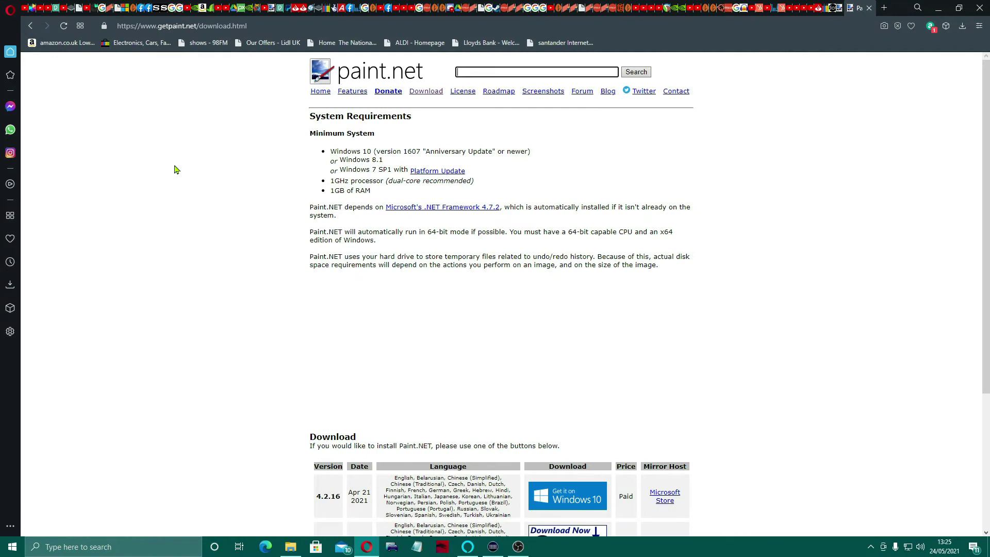
pyautogui.scroll(-4, 768, 376)
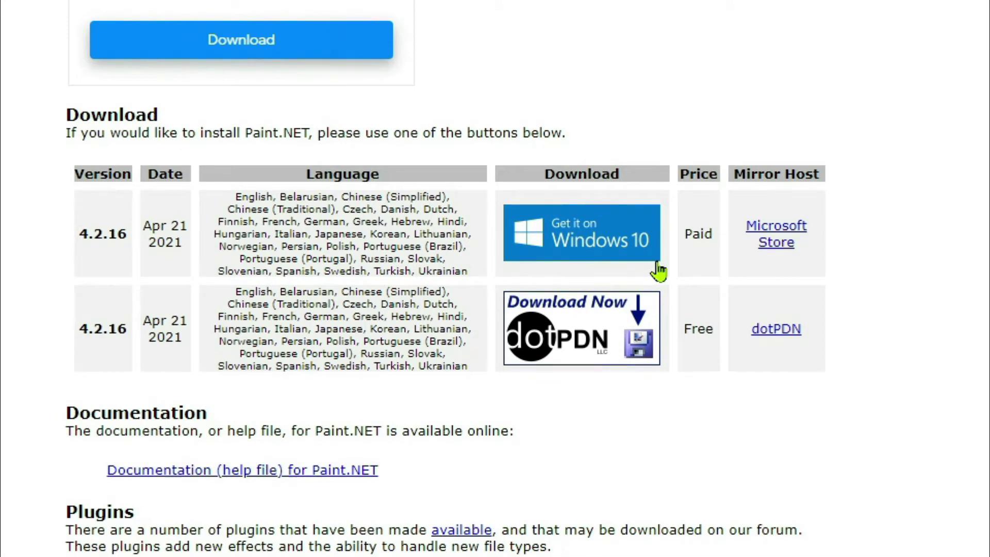
pyautogui.click(613, 344)
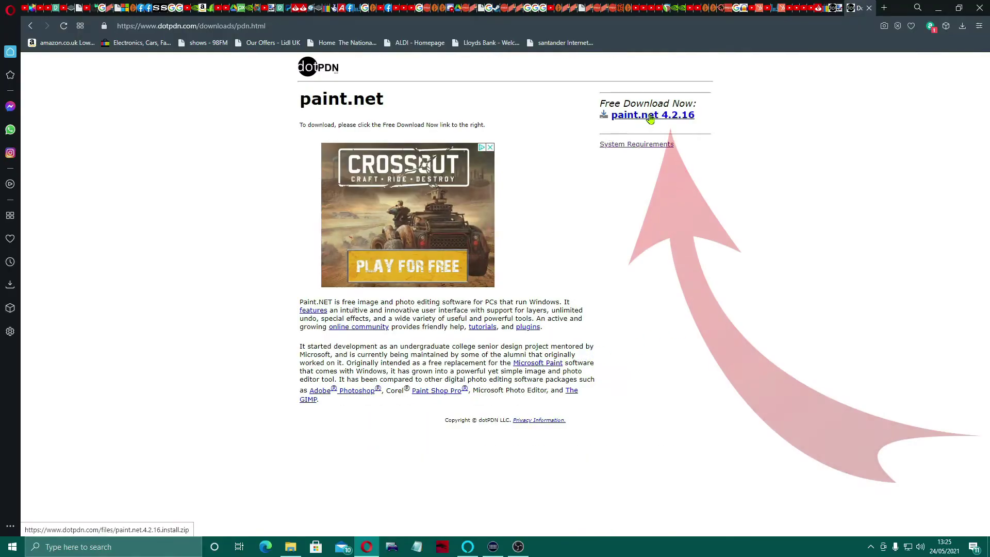
pyautogui.click(650, 119)
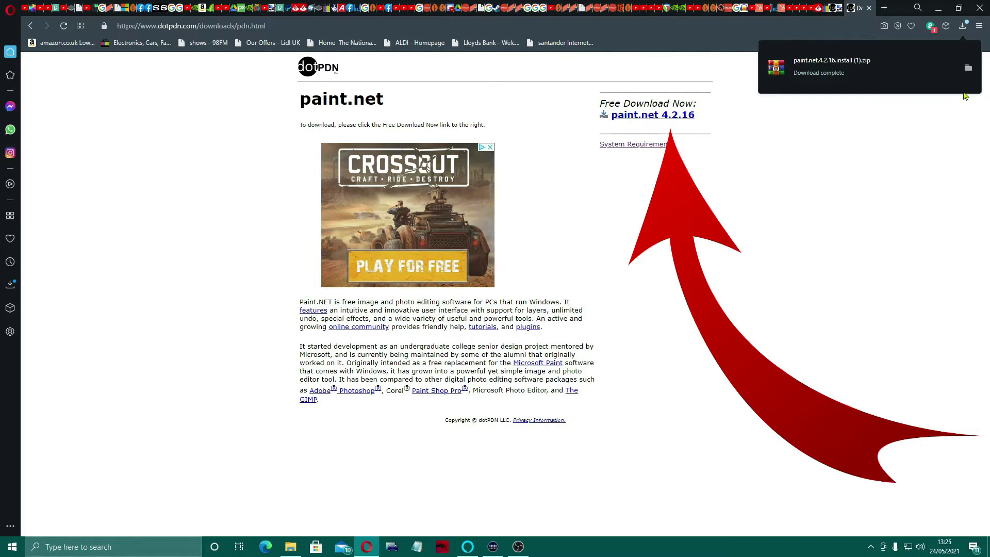
# Close Opera and extract the downloaded paint.net zip into its own folder.
pyautogui.click(981, 8)
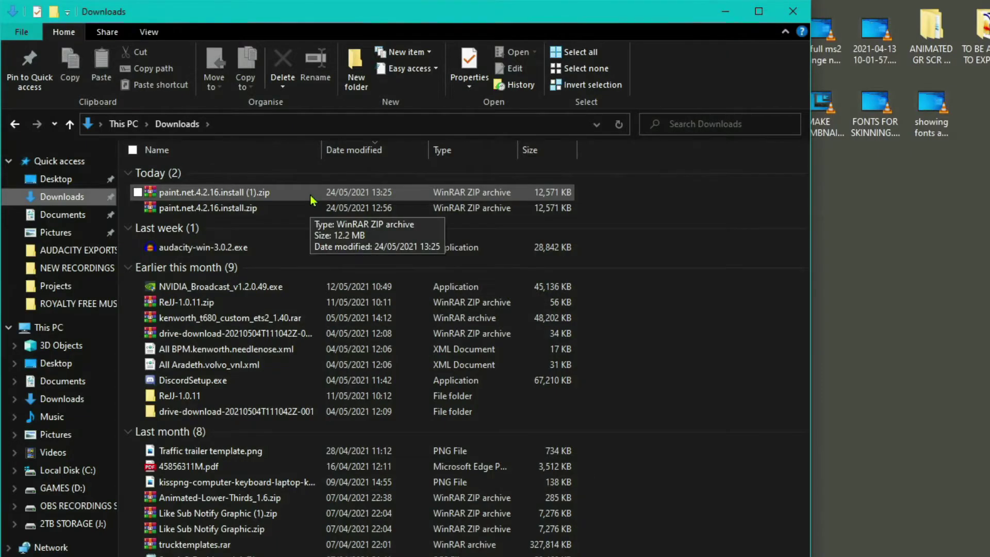
pyautogui.click(315, 195)
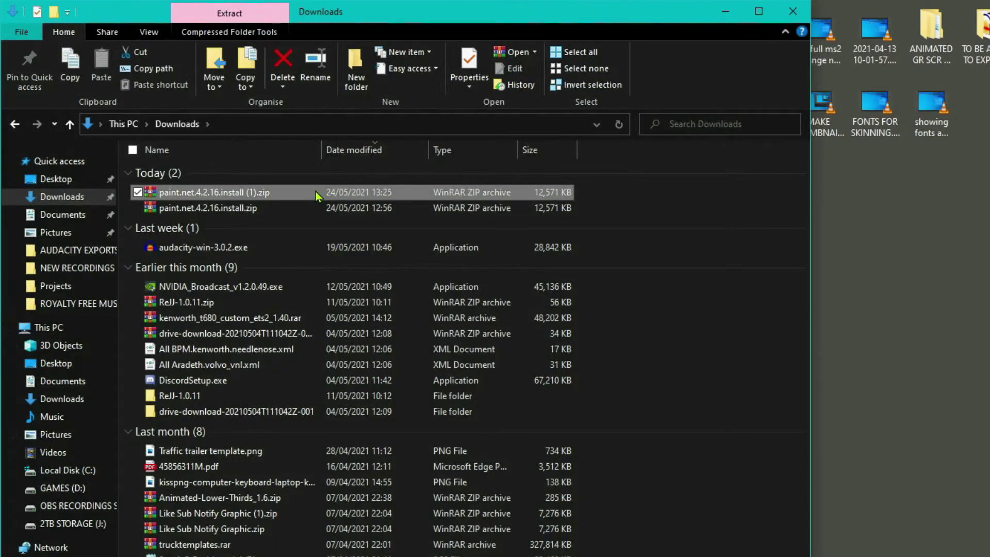
pyautogui.rightClick(316, 191)
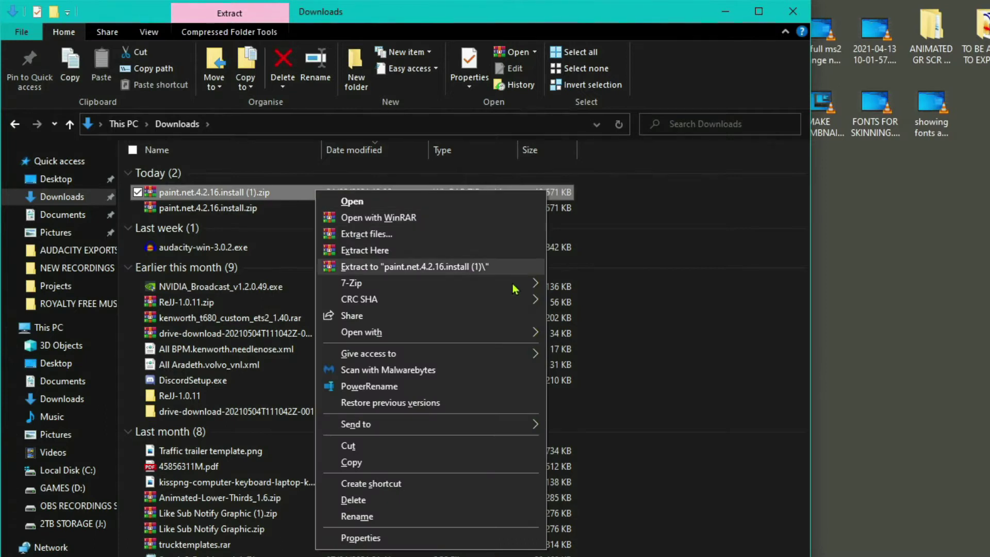
pyautogui.click(480, 273)
# Move the extracted paint.net folder to the desktop and open it to select the installer .exe.
pyautogui.moveTo(315, 225)
pyautogui.mouseDown()
pyautogui.moveTo(684, 238)
pyautogui.moveTo(898, 279)
pyautogui.mouseUp()
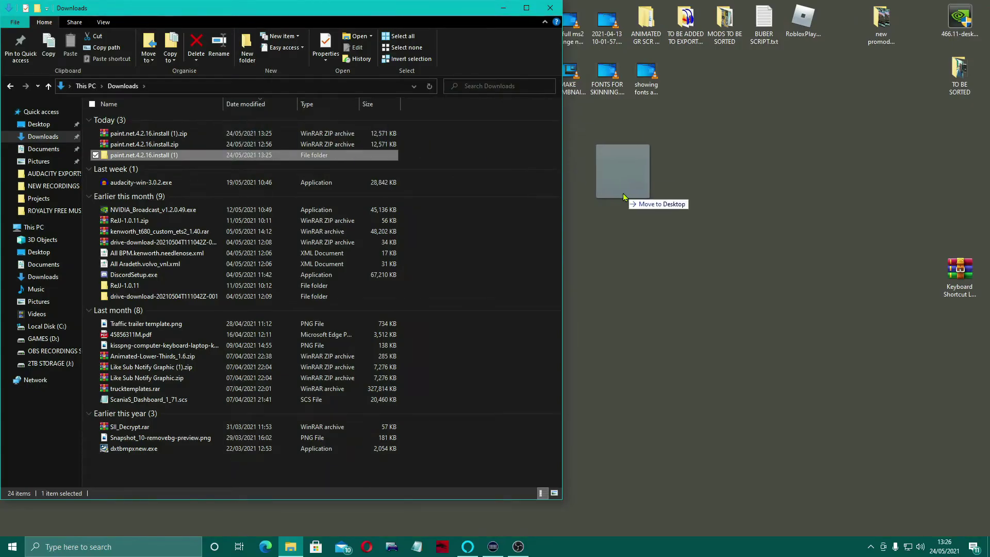
pyautogui.moveTo(623, 193); pyautogui.dragTo(623, 194)
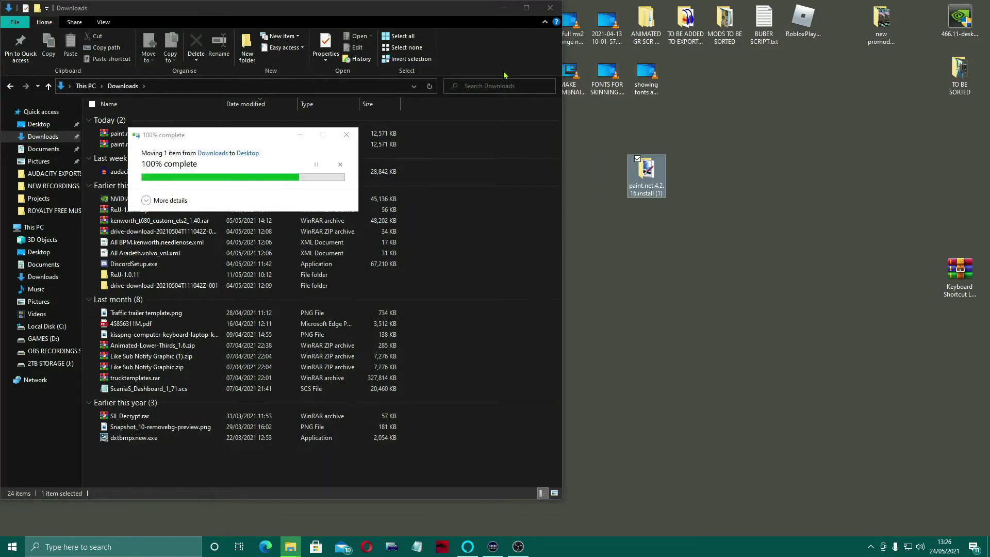
pyautogui.click(550, 7)
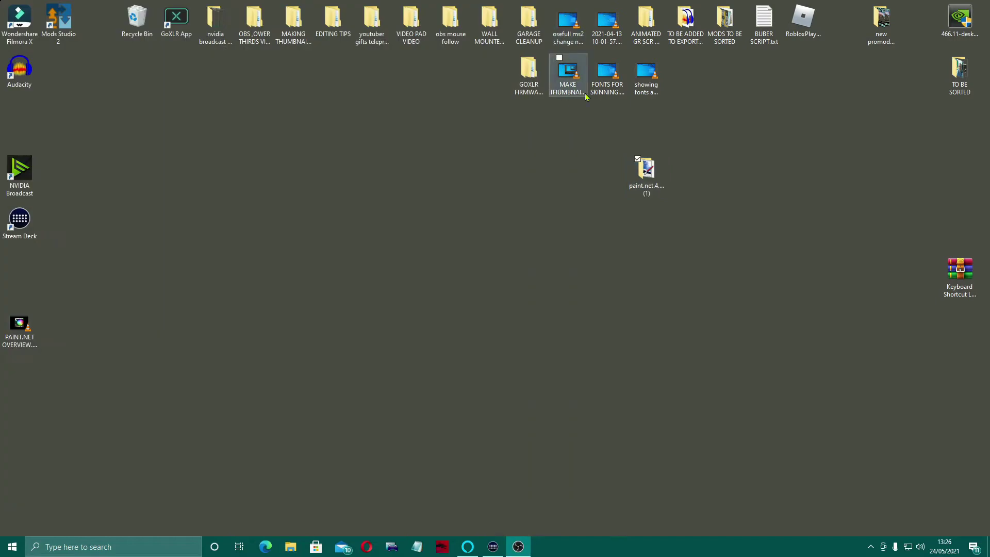
pyautogui.moveTo(647, 173); pyautogui.dragTo(645, 274)
pyautogui.doubleClick(645, 274)
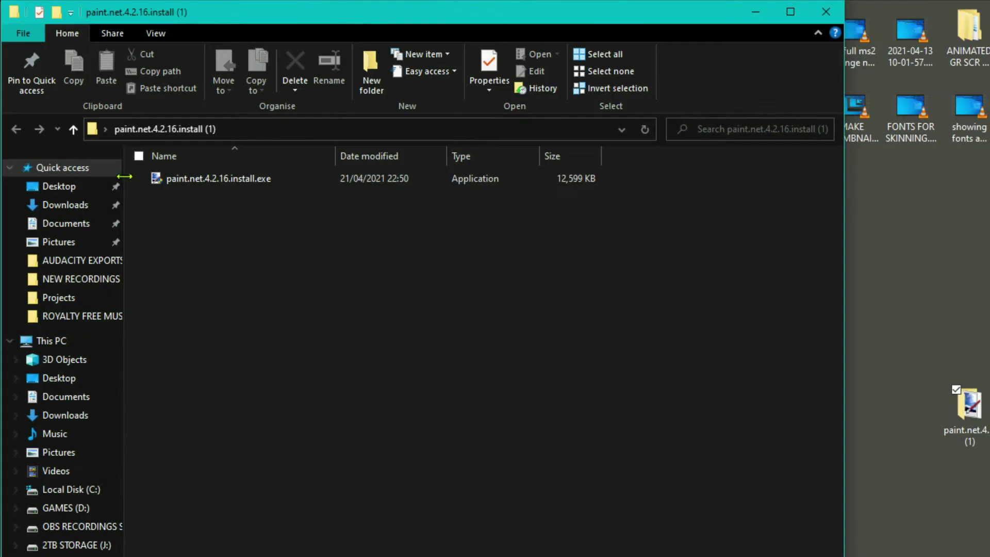
pyautogui.click(226, 185)
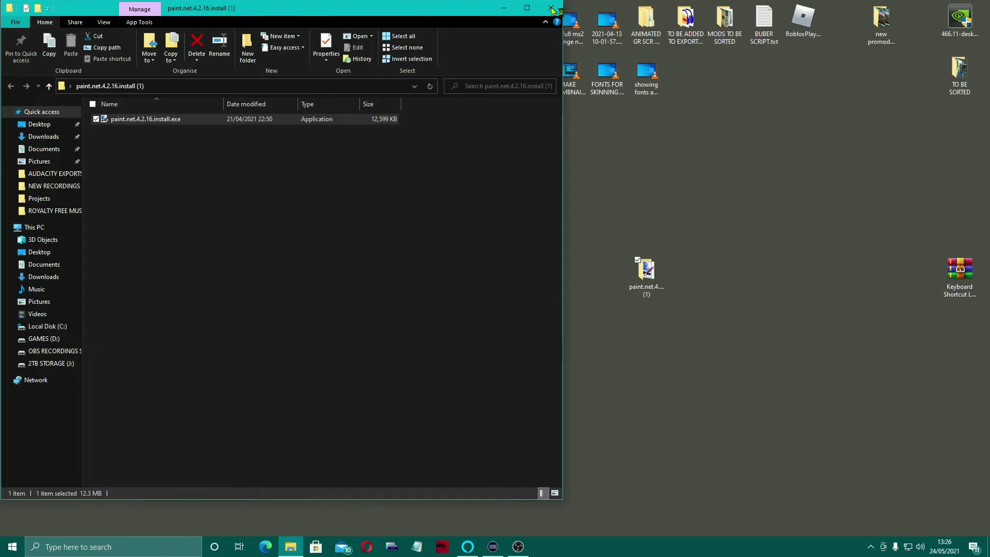
# Choose a Custom install, accept the licence and keep the default launch options.
pyautogui.click(551, 7)
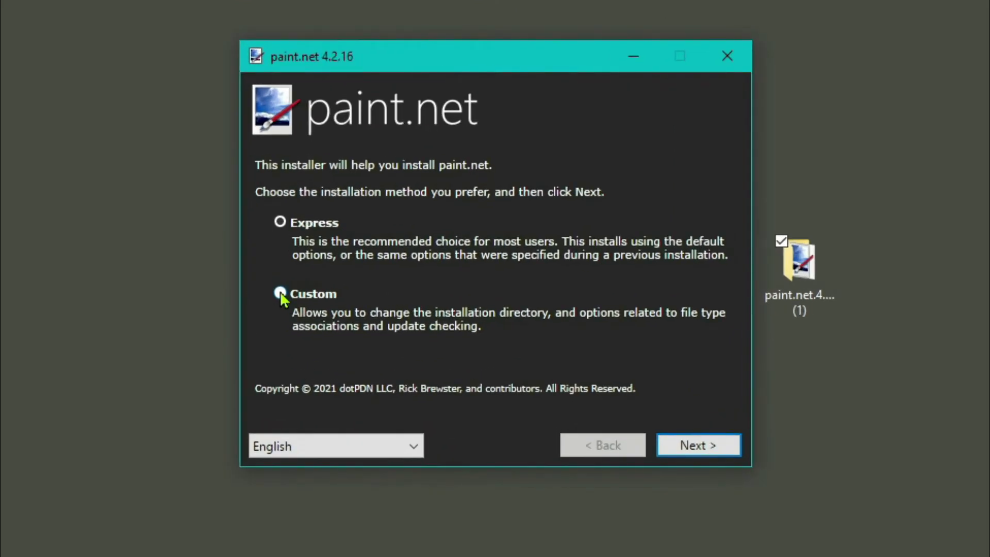
pyautogui.click(280, 292)
pyautogui.click(712, 448)
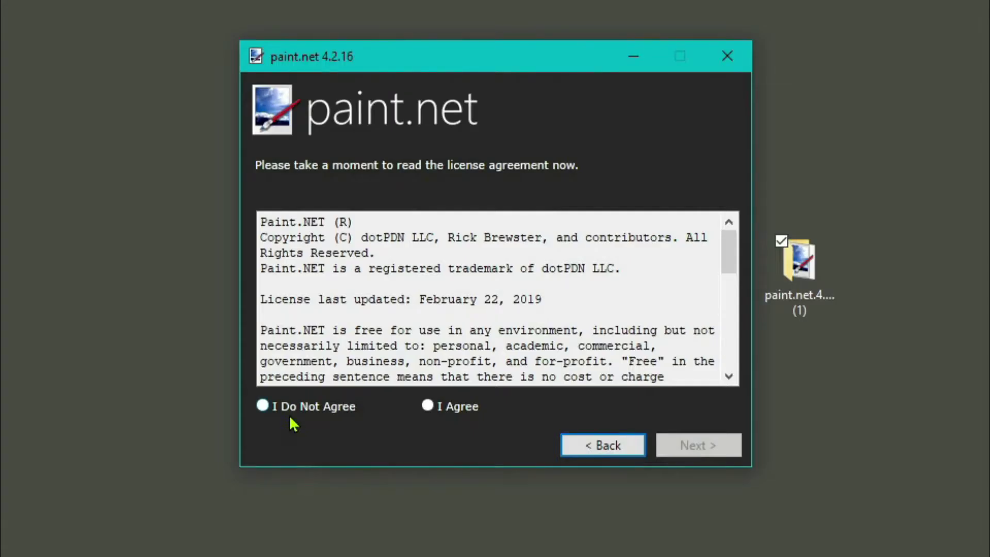
pyautogui.click(428, 406)
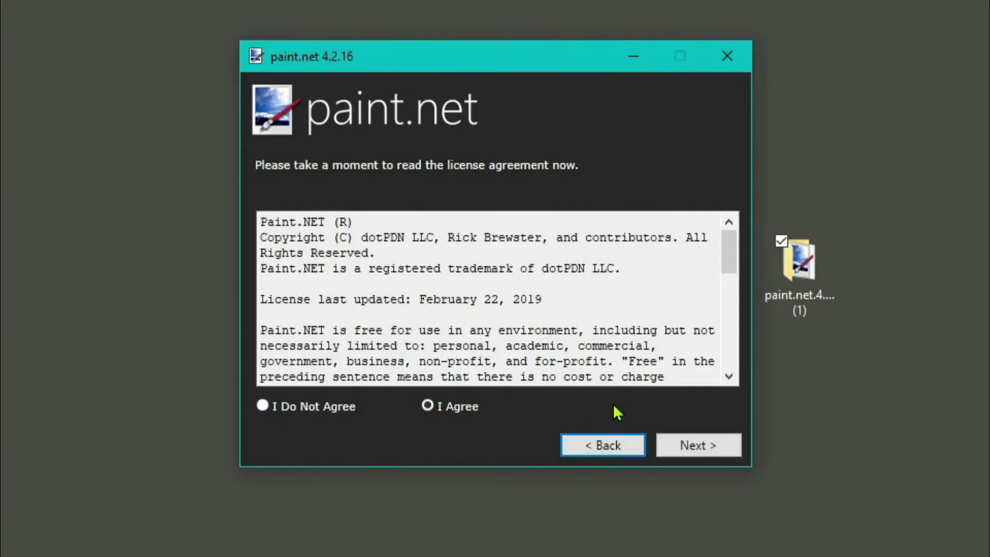
pyautogui.click(695, 445)
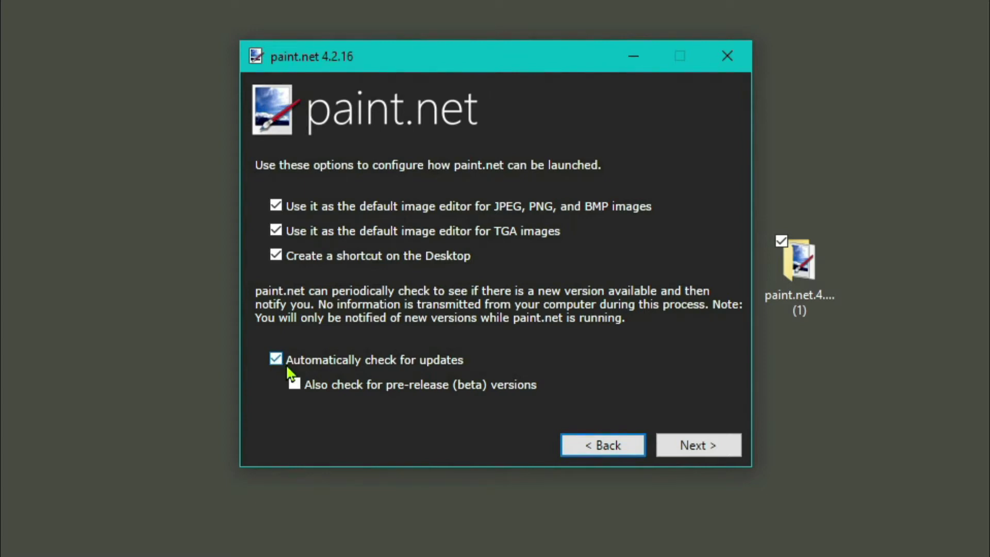
pyautogui.click(714, 448)
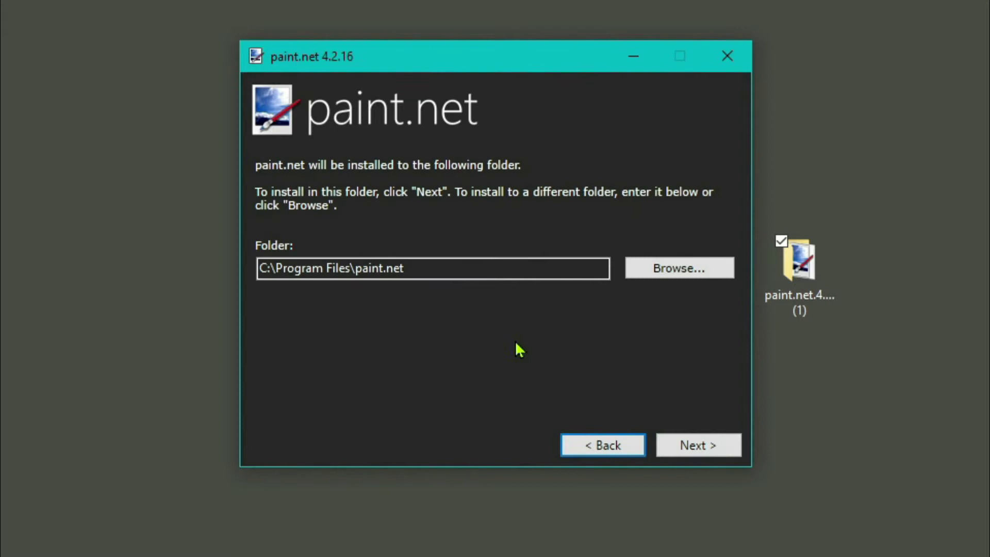
# Set the install folder to D:\Program Files\paint.net and start the installation.
pyautogui.click(656, 271)
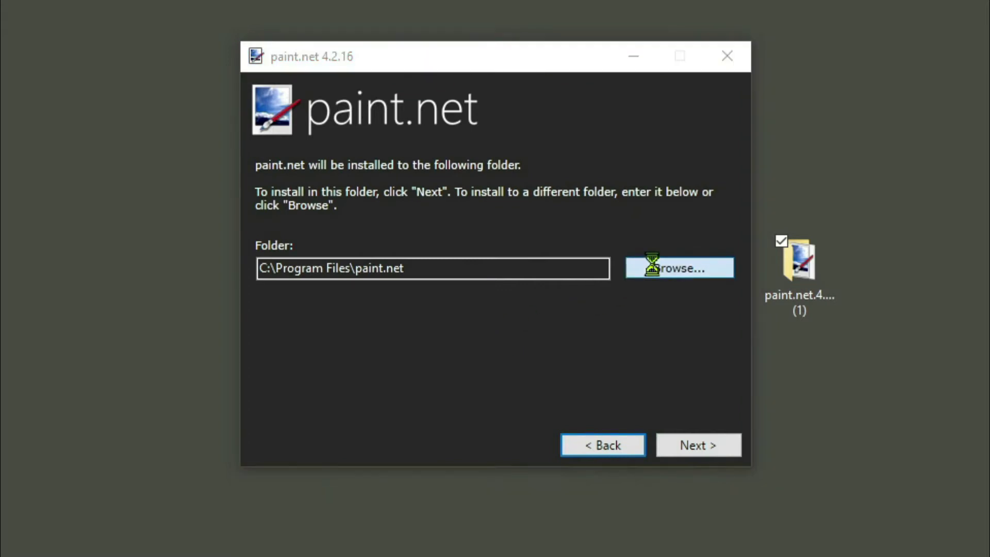
pyautogui.scroll(-2, 557, 329)
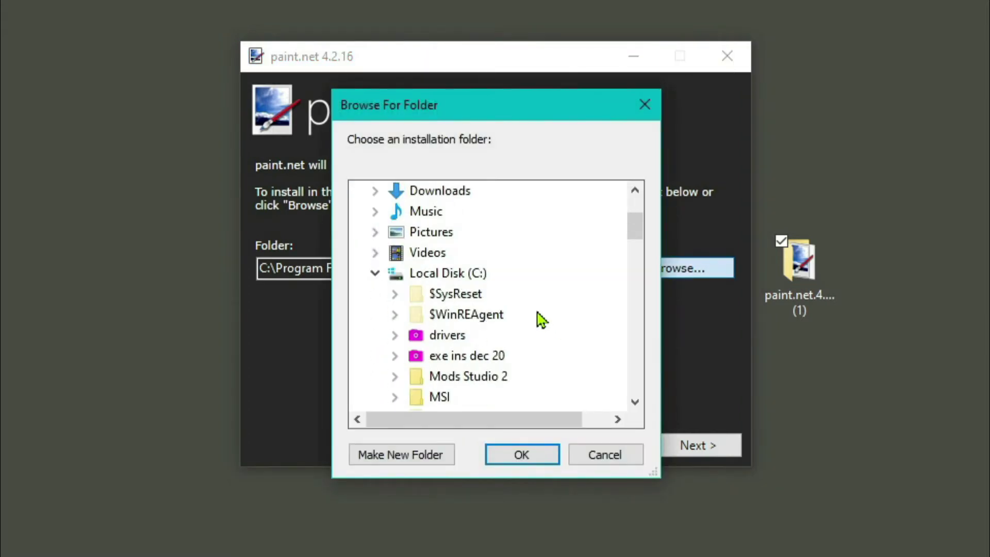
pyautogui.scroll(-5, 542, 320)
pyautogui.click(460, 295)
pyautogui.click(495, 299)
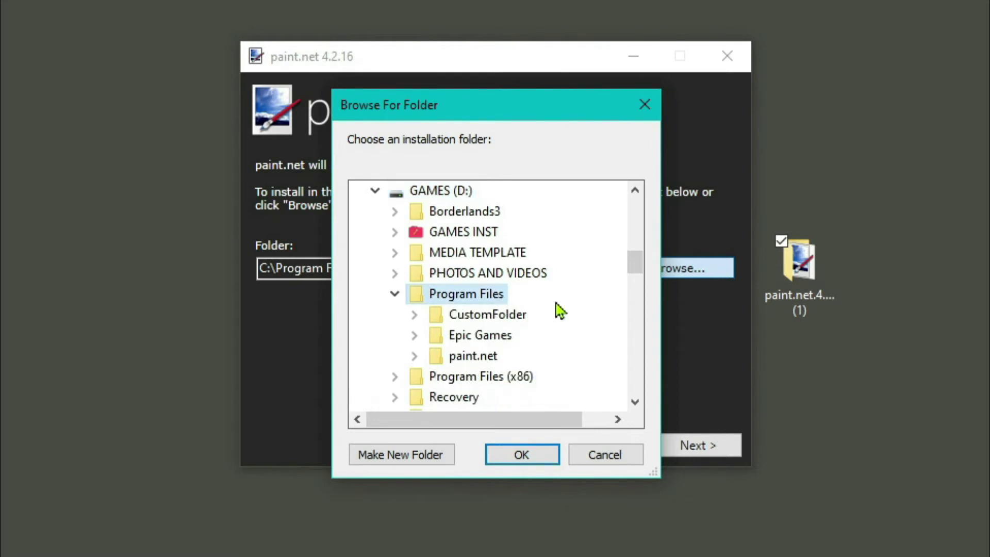
pyautogui.click(506, 358)
pyautogui.click(538, 454)
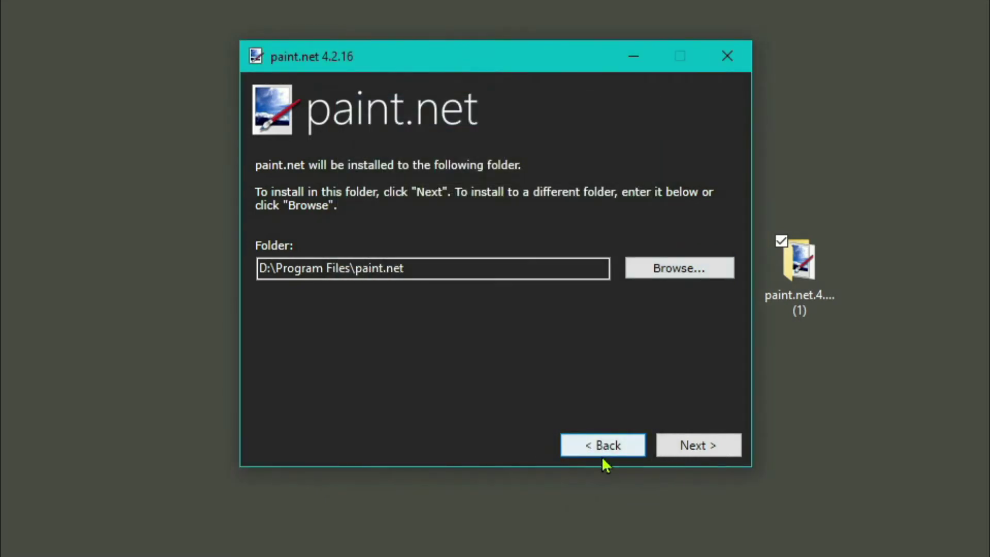
pyautogui.click(686, 448)
pyautogui.click(695, 448)
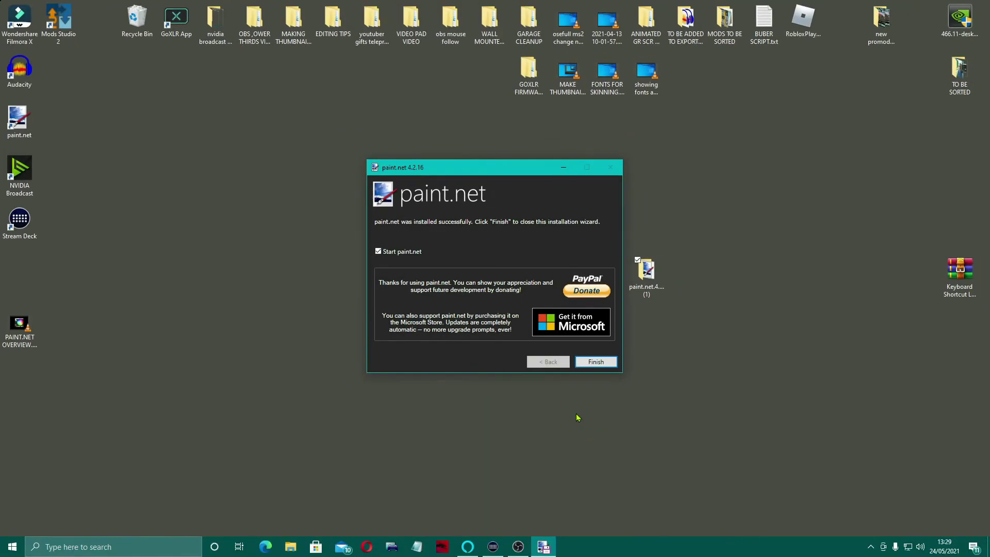
# Finish the installer with Start paint.net ticked so paint.net launches.
pyautogui.click(593, 363)
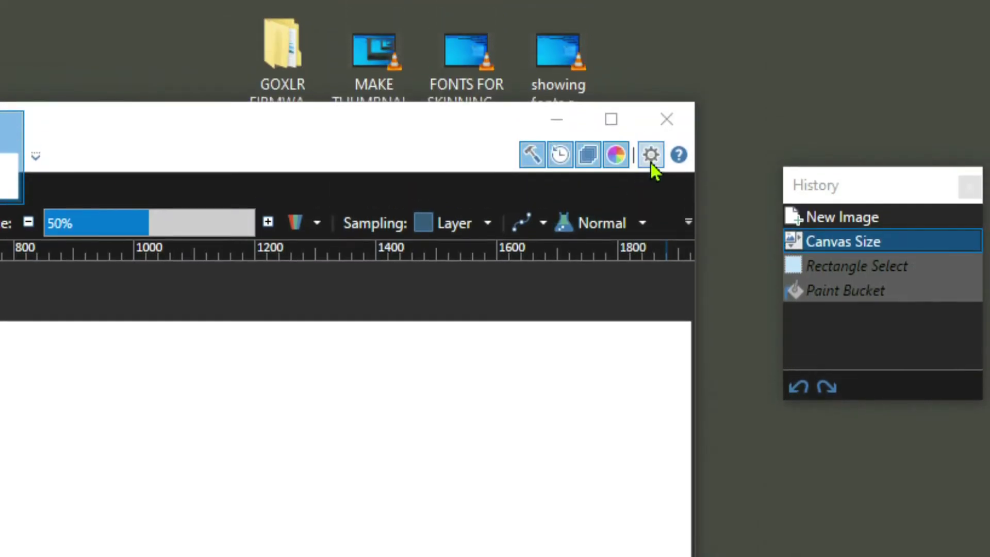
# Open the forum's plugins page from paint.net's Help menu.
pyautogui.click(686, 153)
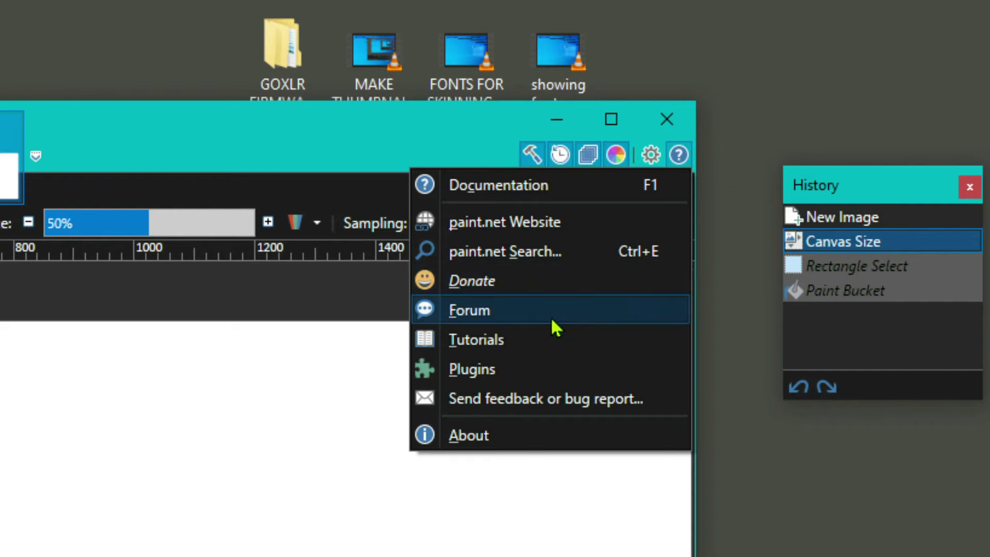
pyautogui.click(510, 368)
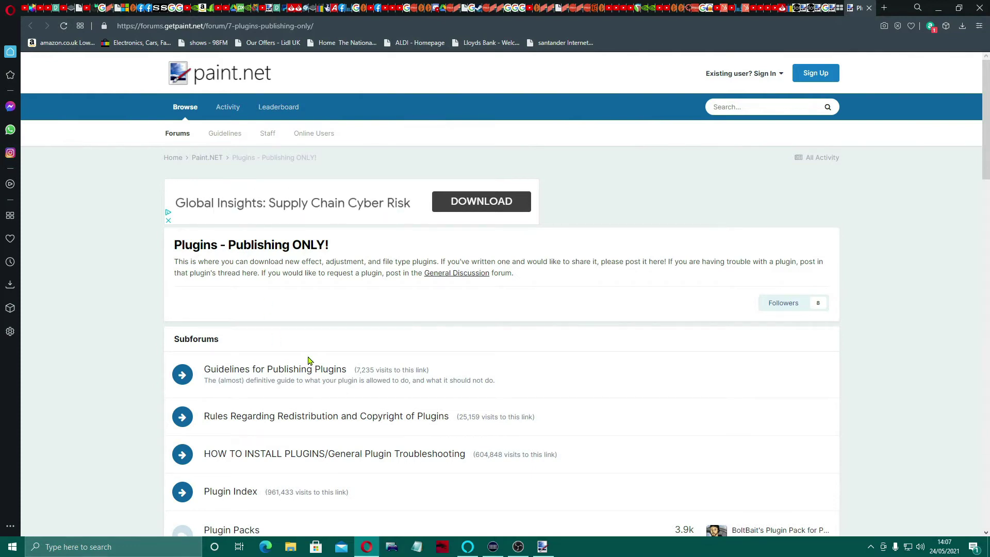
# Open the Plugin Packs subforum and BoltBait's Plugin Pack for PdN v4.2.12 topic.
pyautogui.scroll(-3, 320, 366)
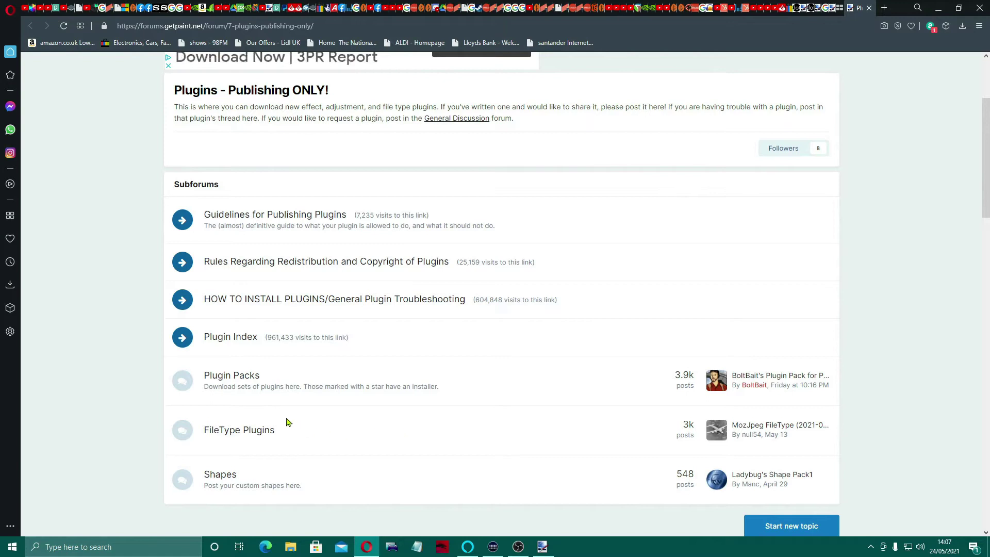
pyautogui.click(246, 381)
pyautogui.scroll(-4, 526, 328)
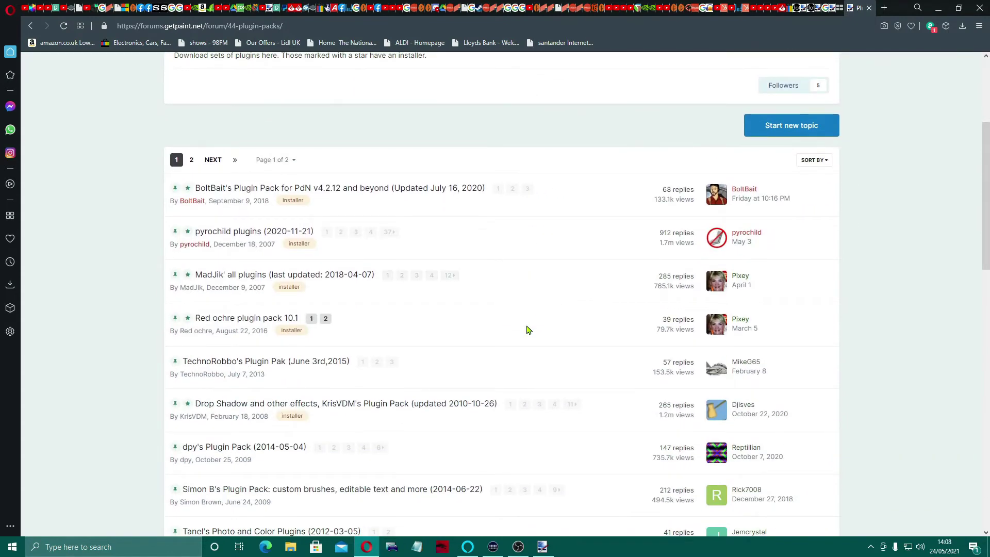
pyautogui.hotkey('alt', 'Tab')
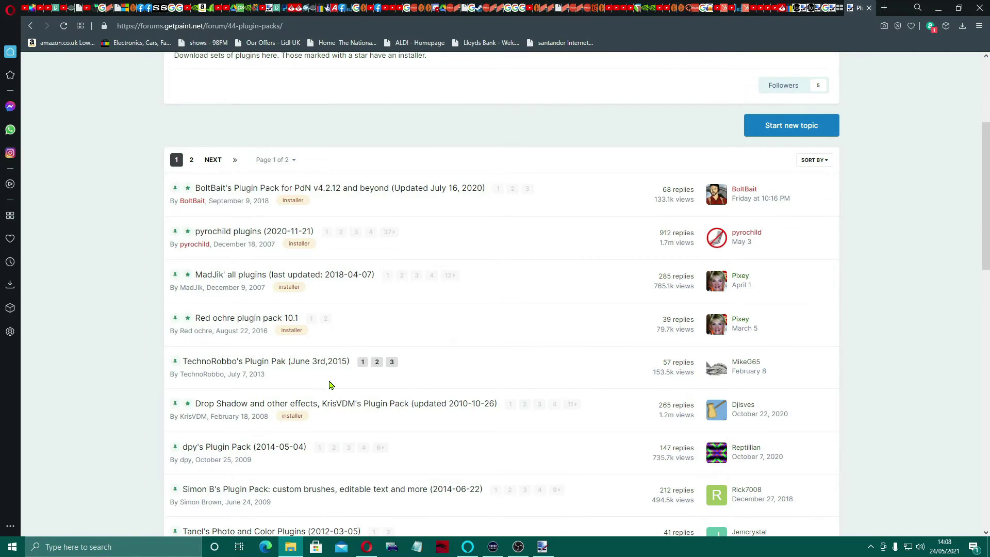
pyautogui.click(234, 191)
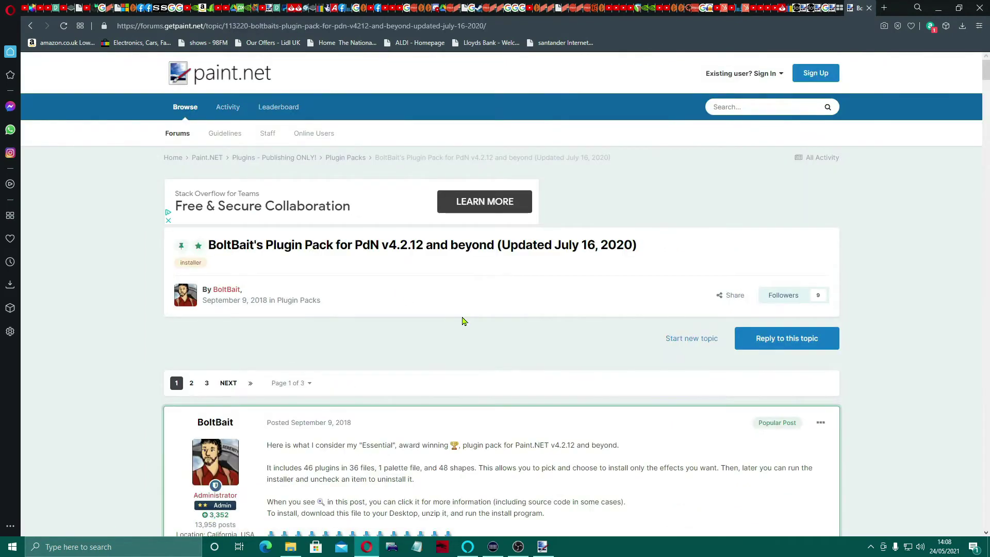
pyautogui.scroll(-4, 462, 321)
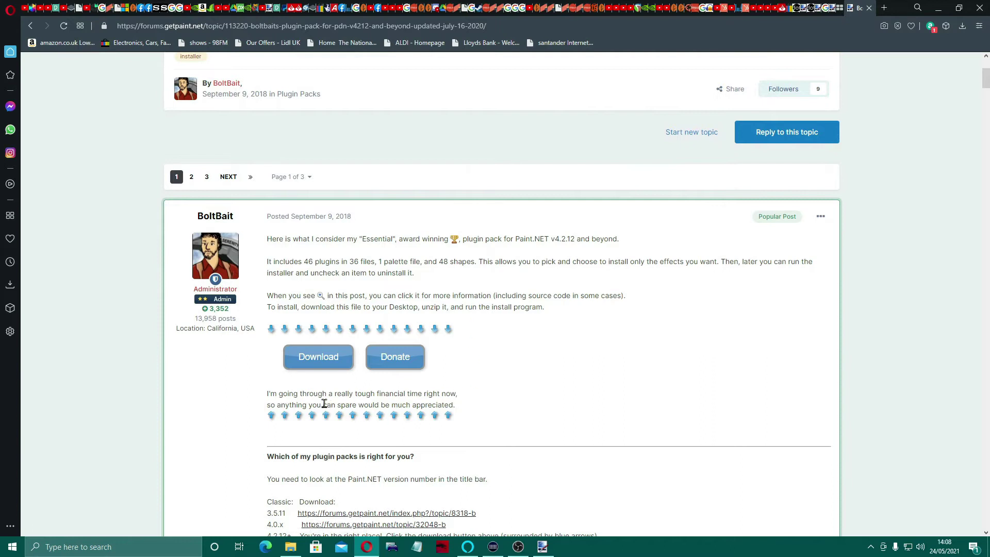
# Download BoltBait's plugin pack and the pyrochild plugins installer.
pyautogui.click(320, 358)
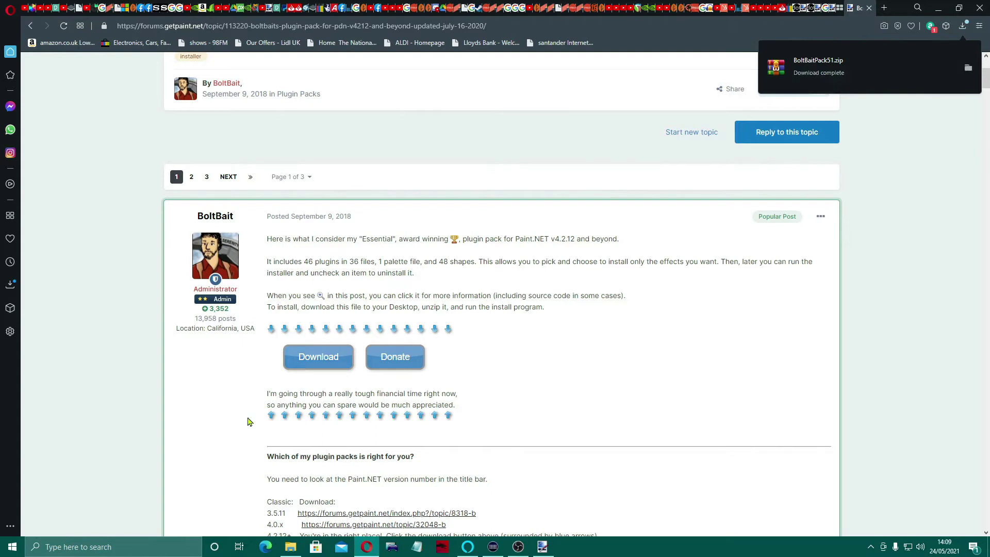
pyautogui.scroll(-2, 248, 422)
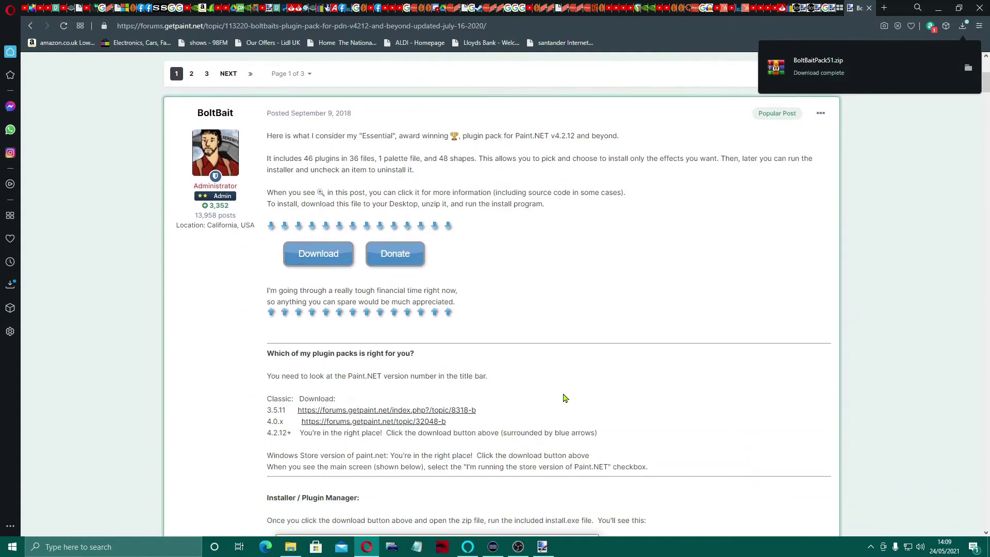
pyautogui.scroll(2, 573, 396)
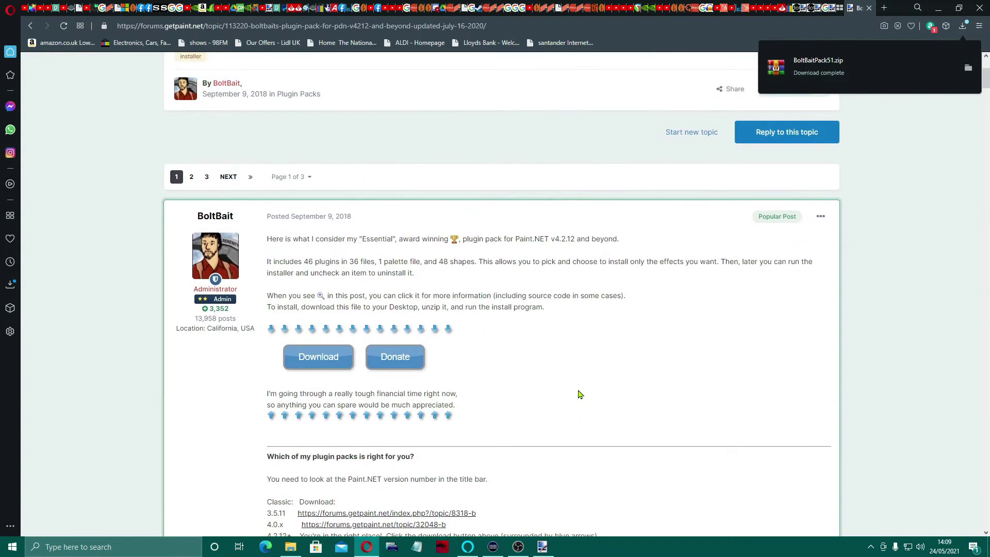
pyautogui.click(31, 26)
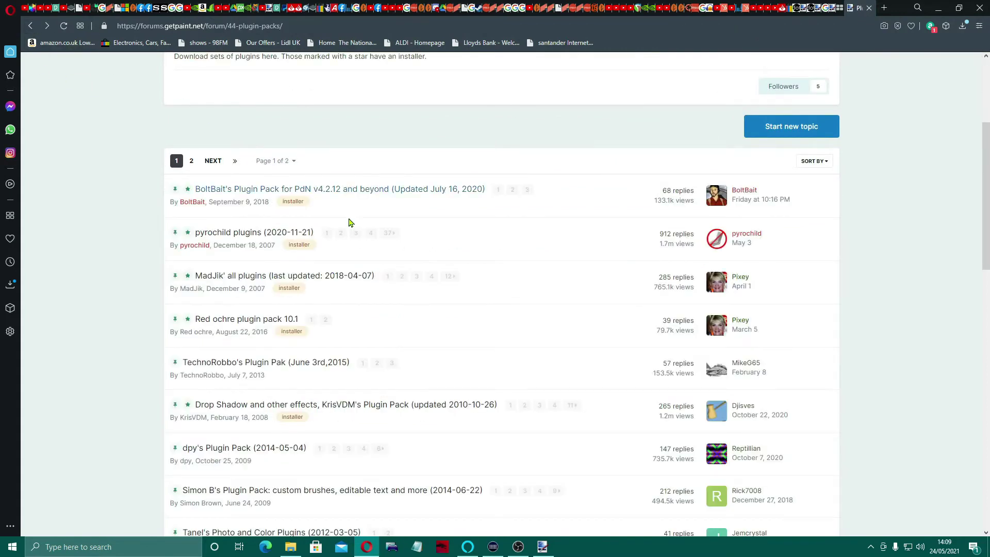
pyautogui.click(249, 239)
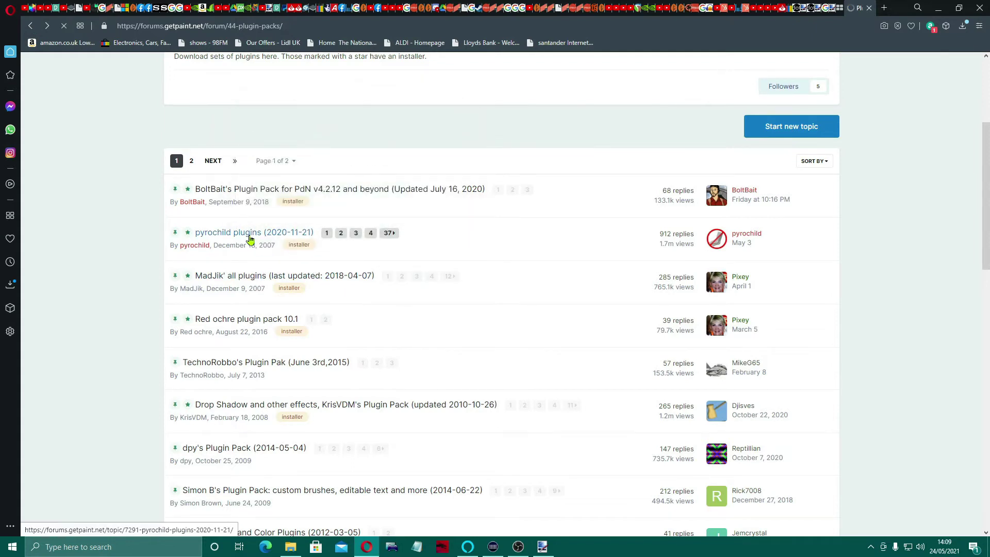
pyautogui.scroll(-4, 494, 271)
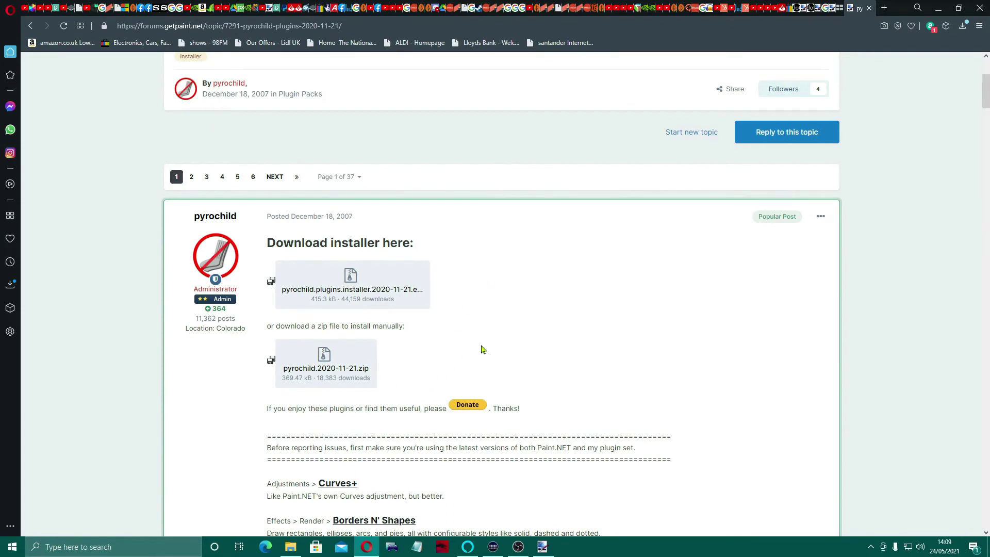
pyautogui.click(361, 290)
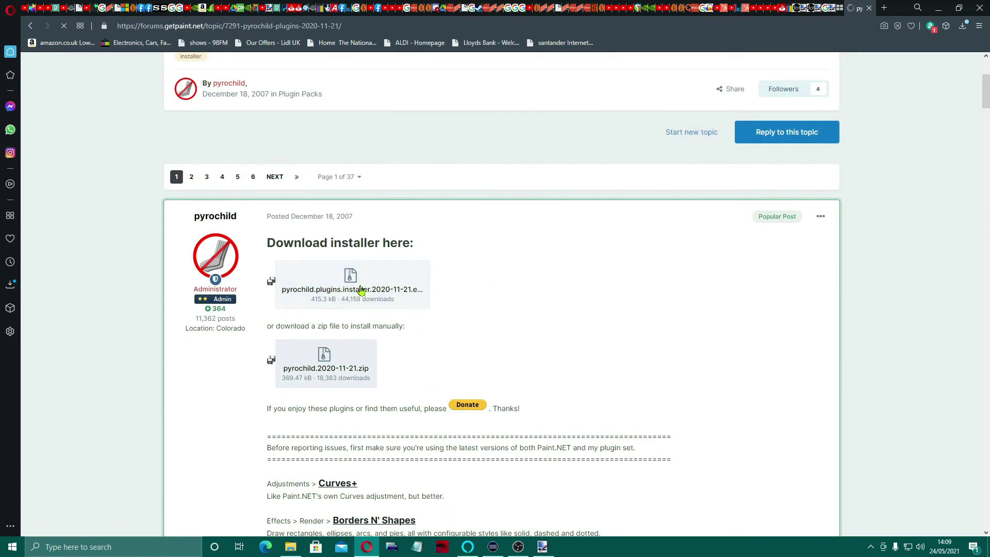
pyautogui.click(30, 26)
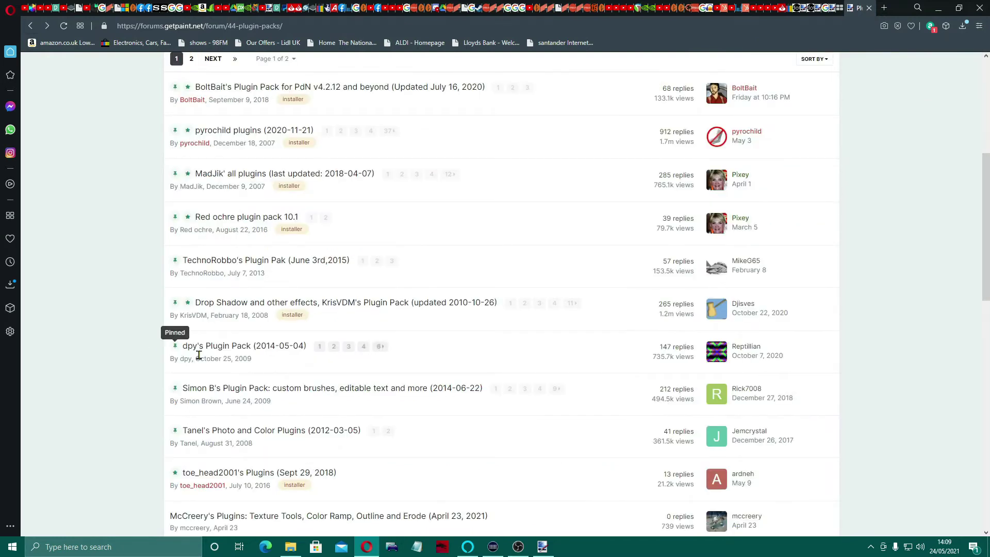
# Download dpyplugins8.1.zip from dpy's Plugin Pack topic.
pyautogui.click(220, 353)
pyautogui.scroll(-2, 464, 343)
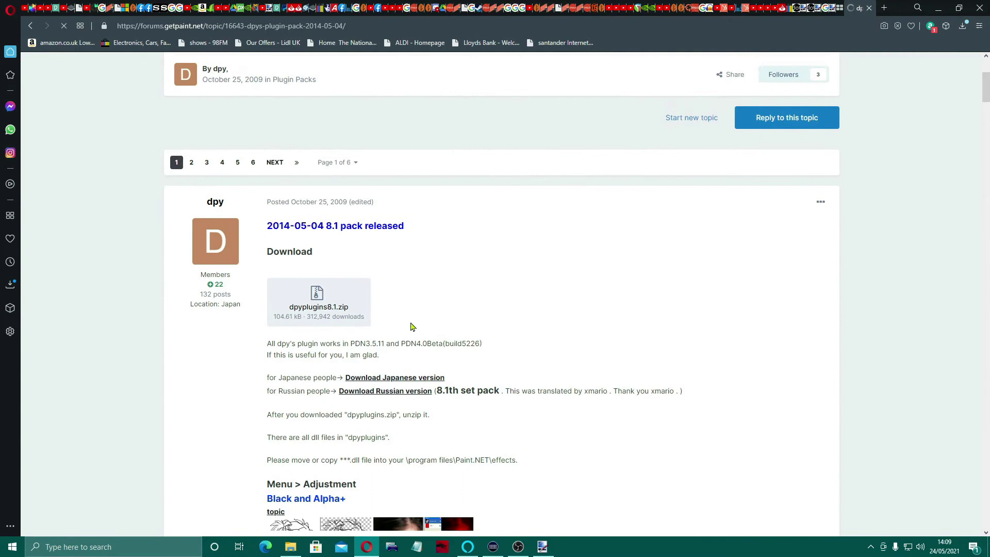
pyautogui.click(333, 308)
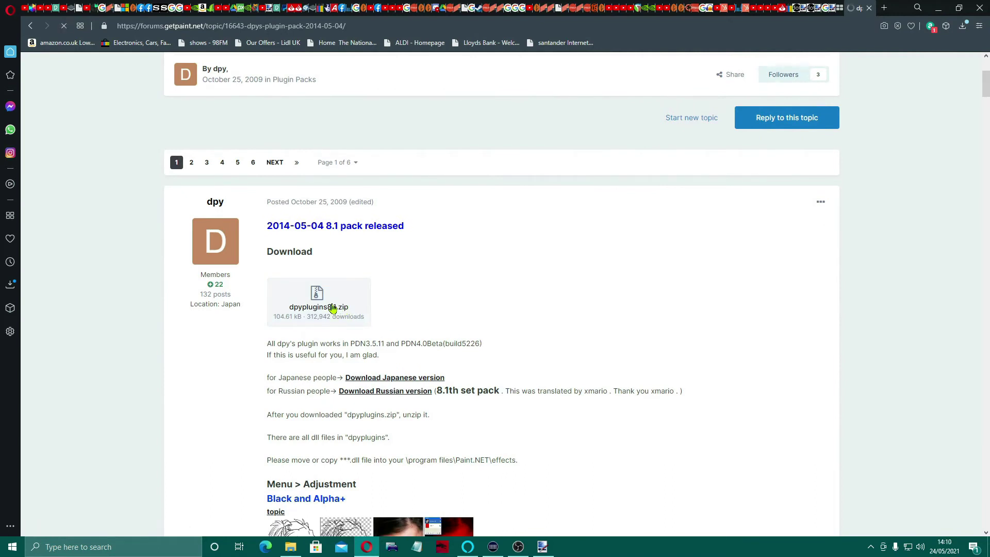
pyautogui.click(28, 27)
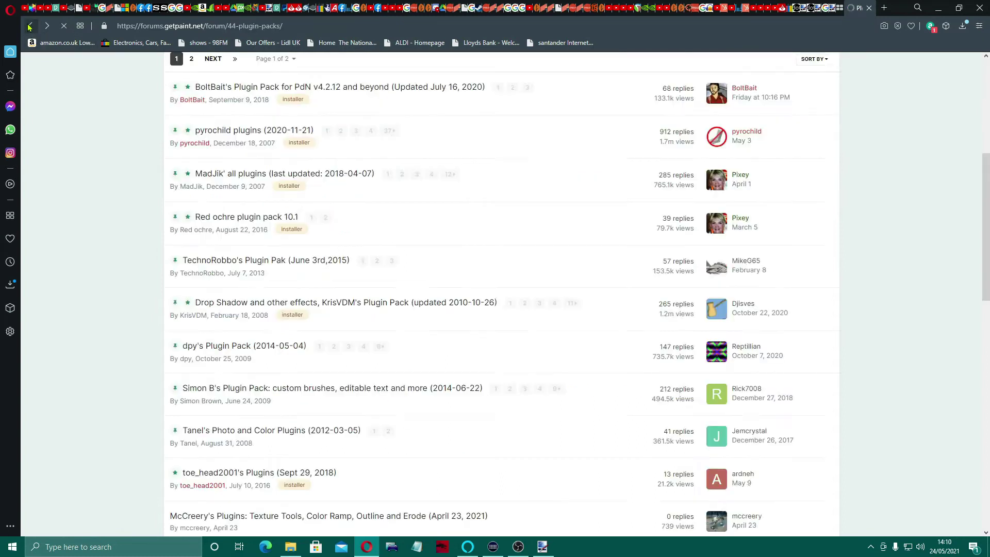
# Download the MadJik all-plugins ZIP and return to the Plugin Packs list.
pyautogui.scroll(-8, 193, 256)
pyautogui.scroll(-1, 194, 257)
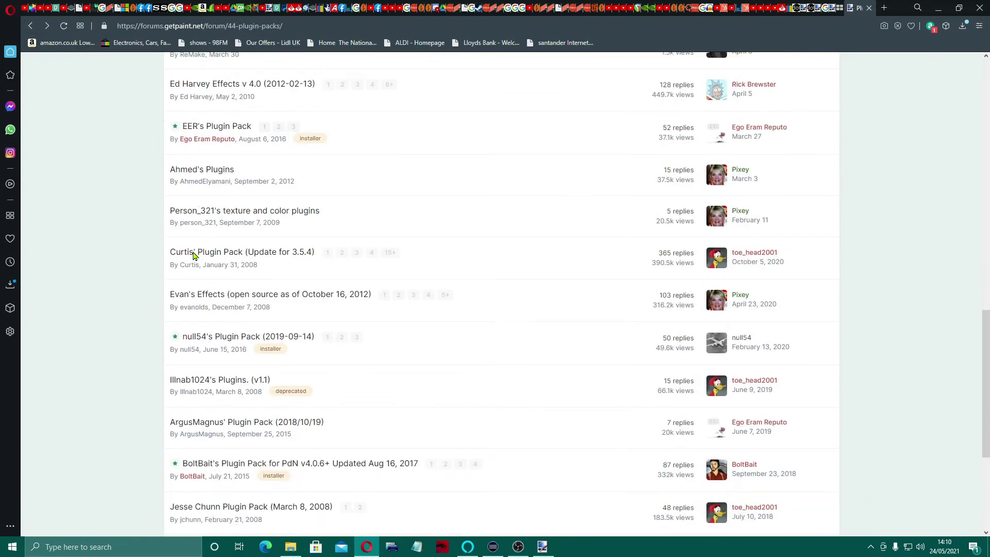
pyautogui.scroll(9, 204, 253)
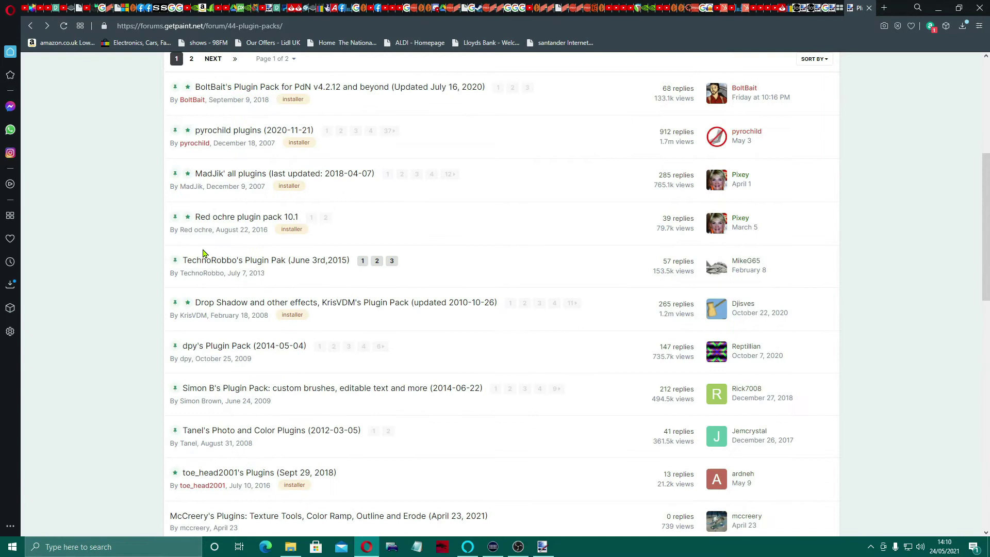
pyautogui.click(228, 174)
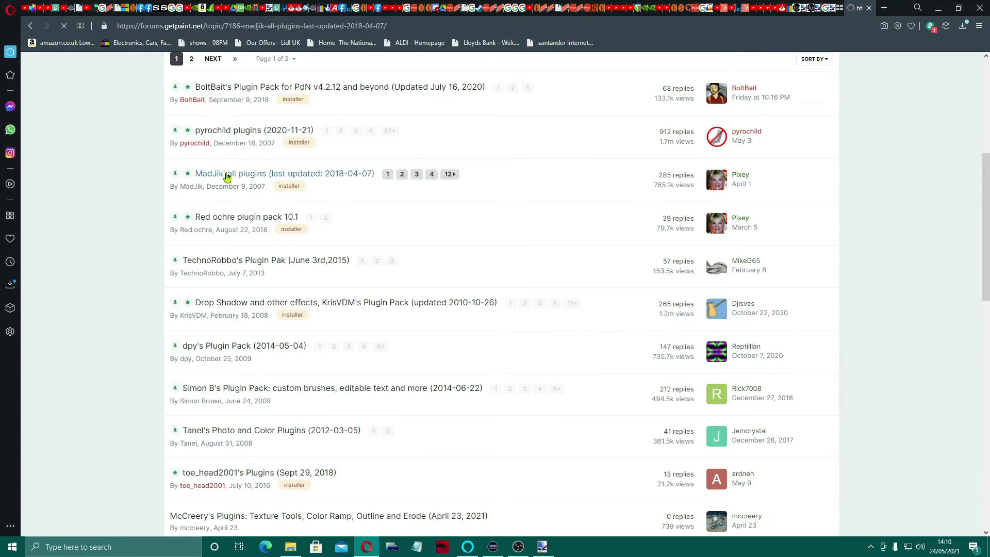
pyautogui.scroll(-2, 367, 330)
pyautogui.scroll(-5, 368, 330)
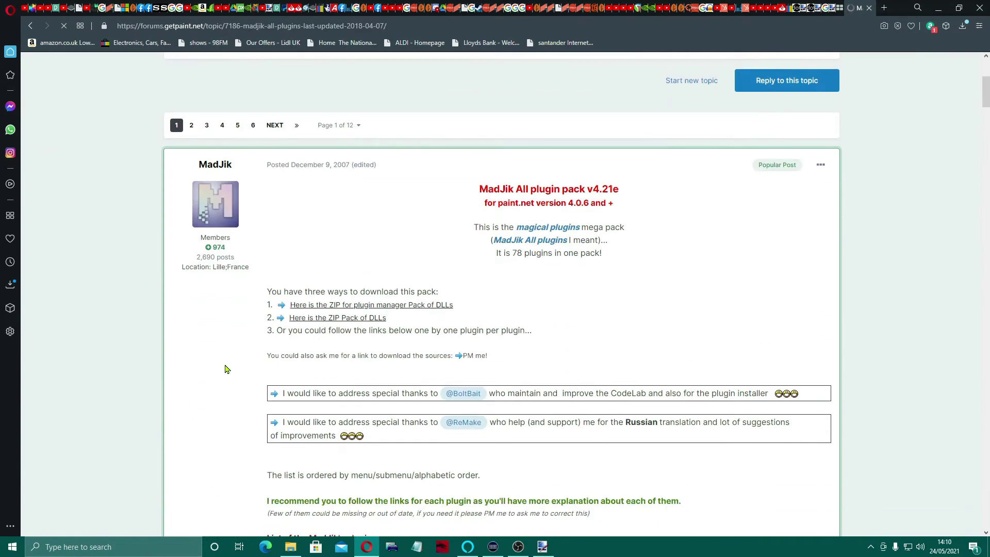
pyautogui.click(401, 206)
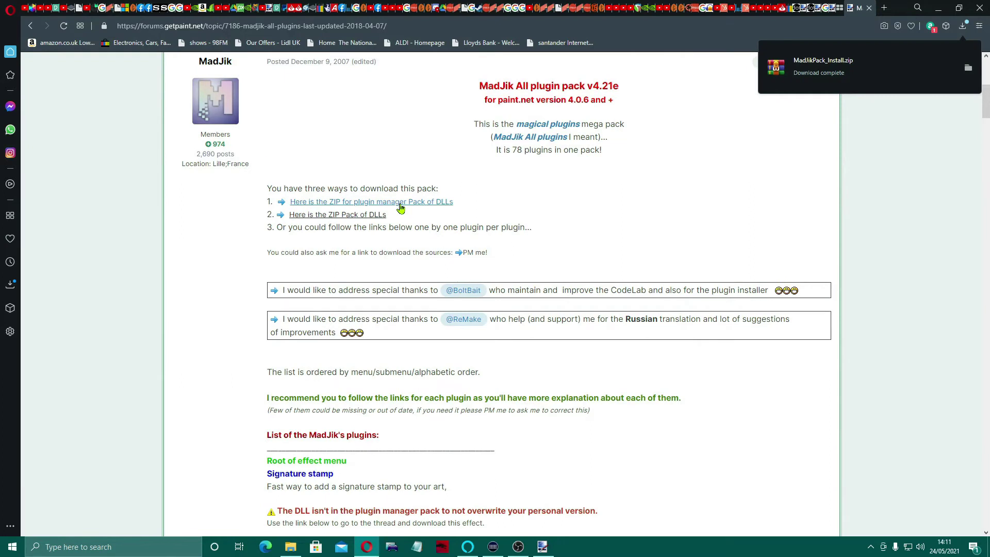
pyautogui.click(30, 27)
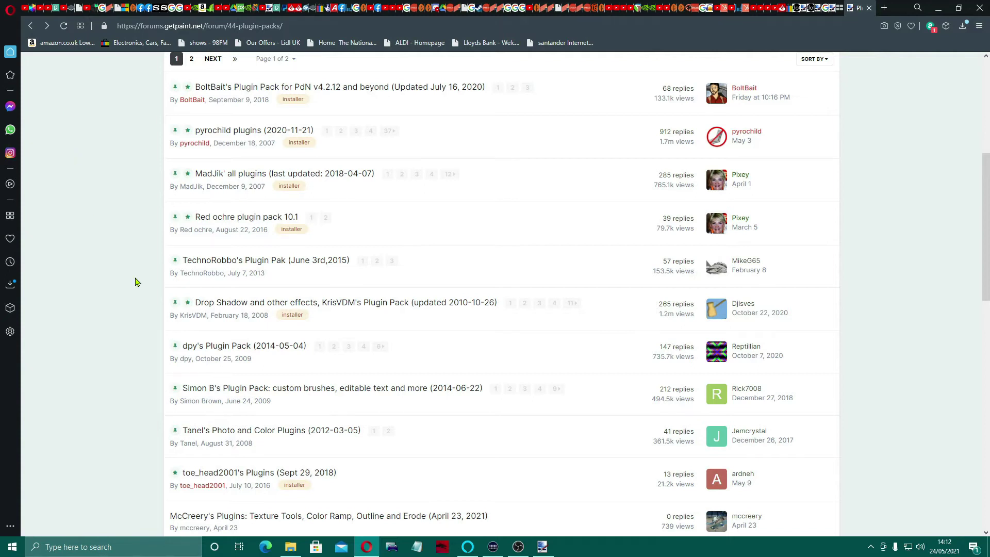
pyautogui.scroll(-3, 371, 265)
# View Tanel's Photo and Color Plugins topic, then download the Red ochre plugin pack 10.1 installer.
pyautogui.click(248, 276)
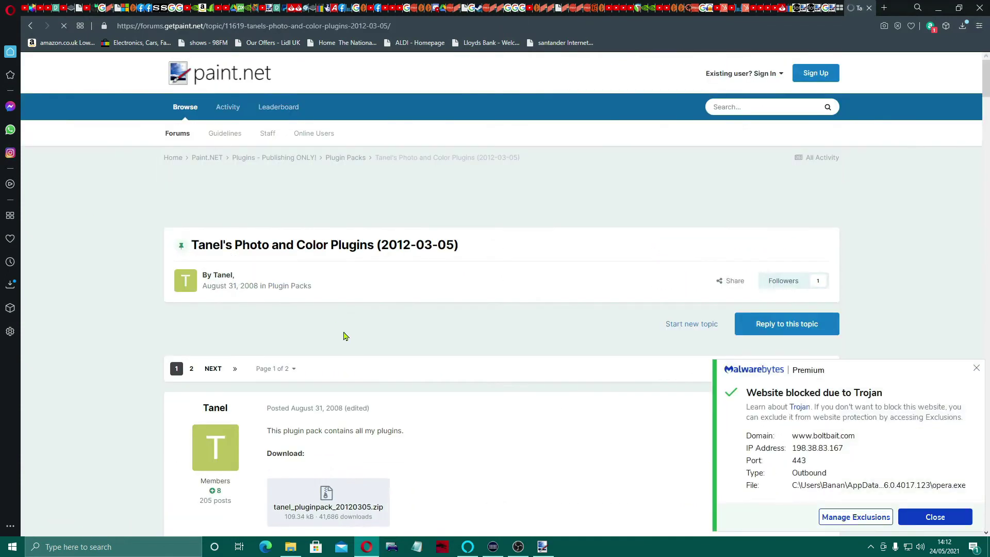
pyautogui.scroll(-4, 345, 336)
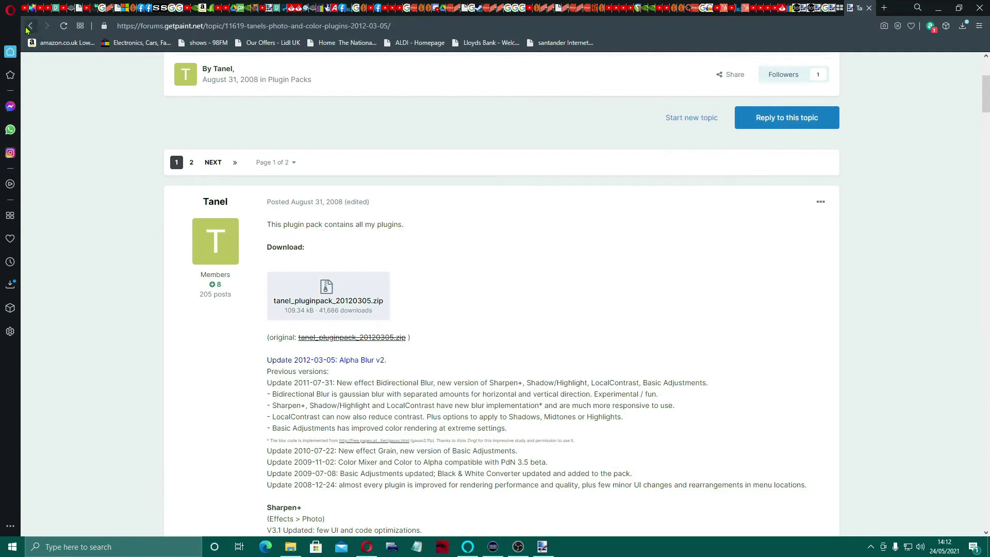
pyautogui.click(30, 26)
pyautogui.scroll(3, 186, 294)
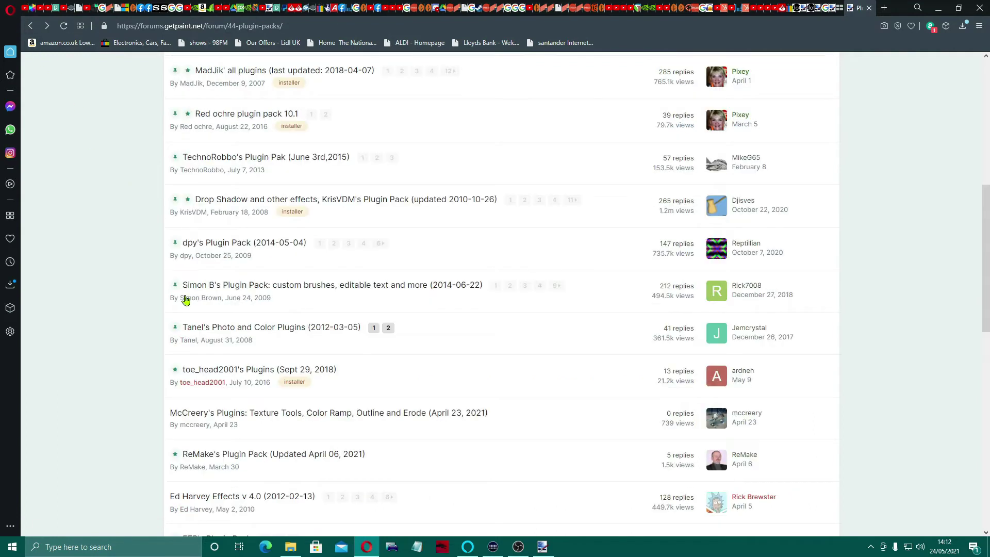
pyautogui.click(223, 217)
pyautogui.scroll(-4, 320, 392)
pyautogui.click(315, 407)
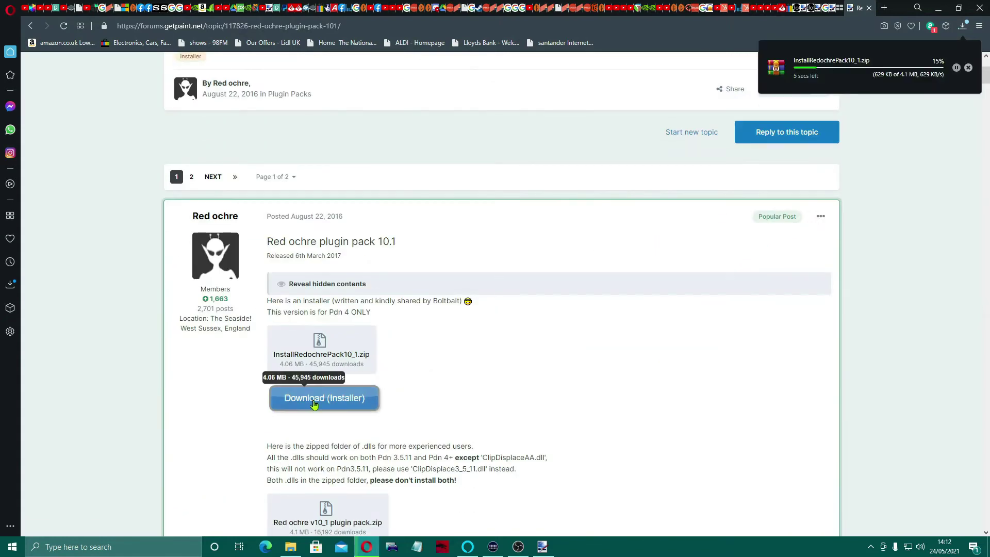
pyautogui.click(31, 26)
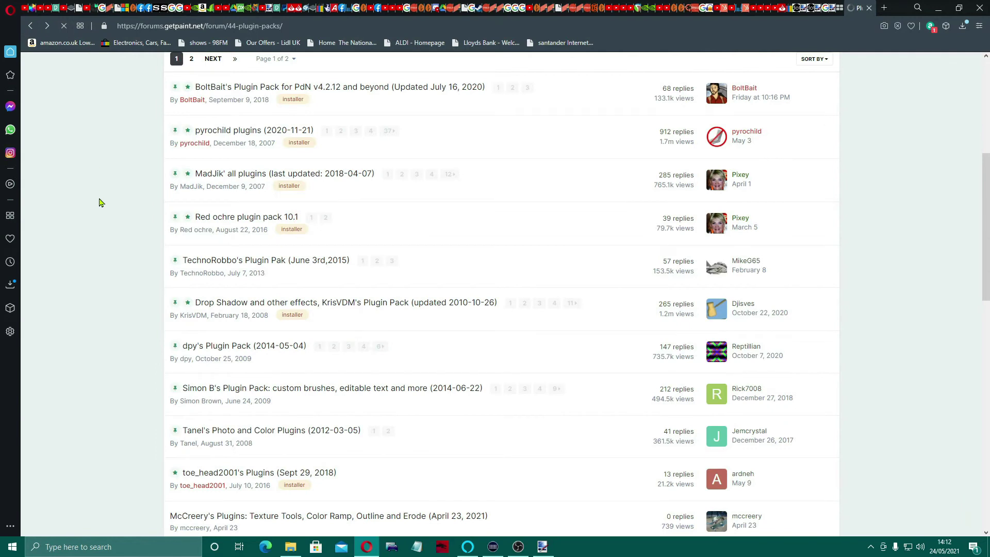
# Download Vandermotten.PaintDotNetEffects.zip and return to the Plugin Packs list.
pyautogui.scroll(-1, 101, 202)
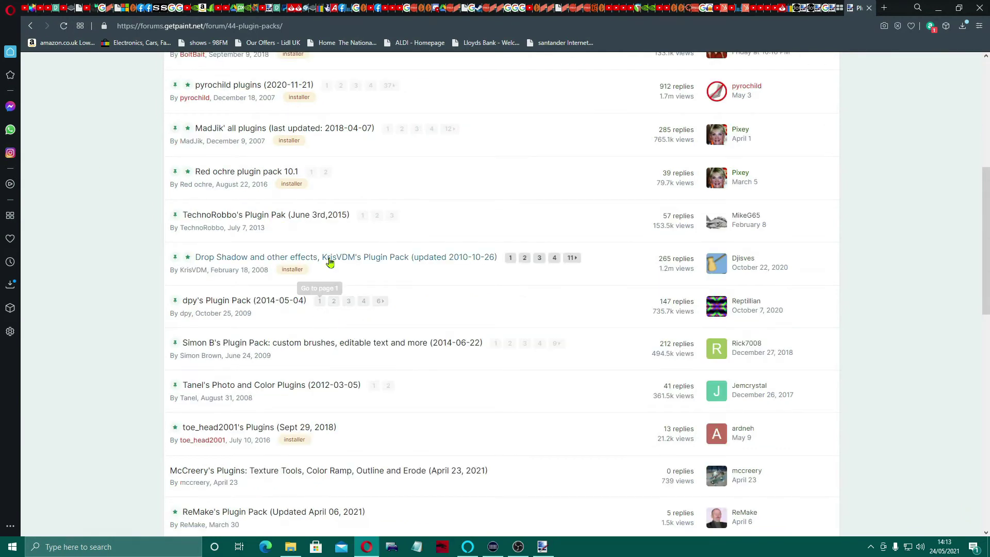
pyautogui.moveTo(325, 261)
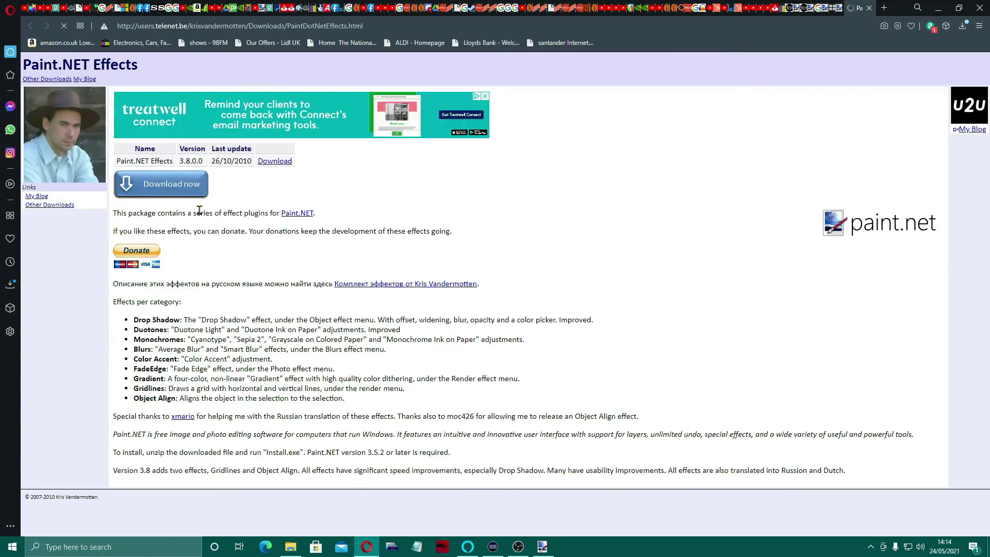
pyautogui.click(175, 189)
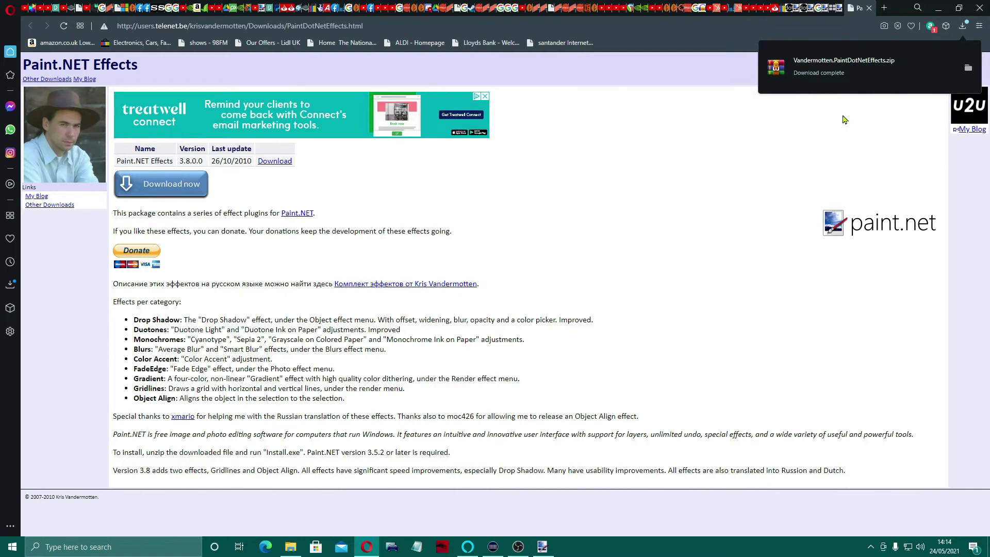
pyautogui.click(31, 26)
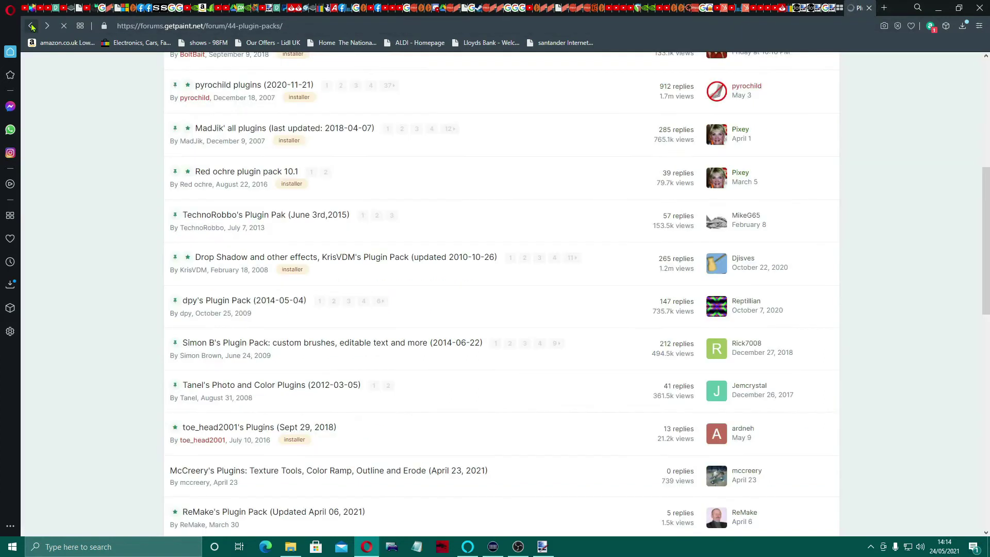
pyautogui.scroll(7, 466, 260)
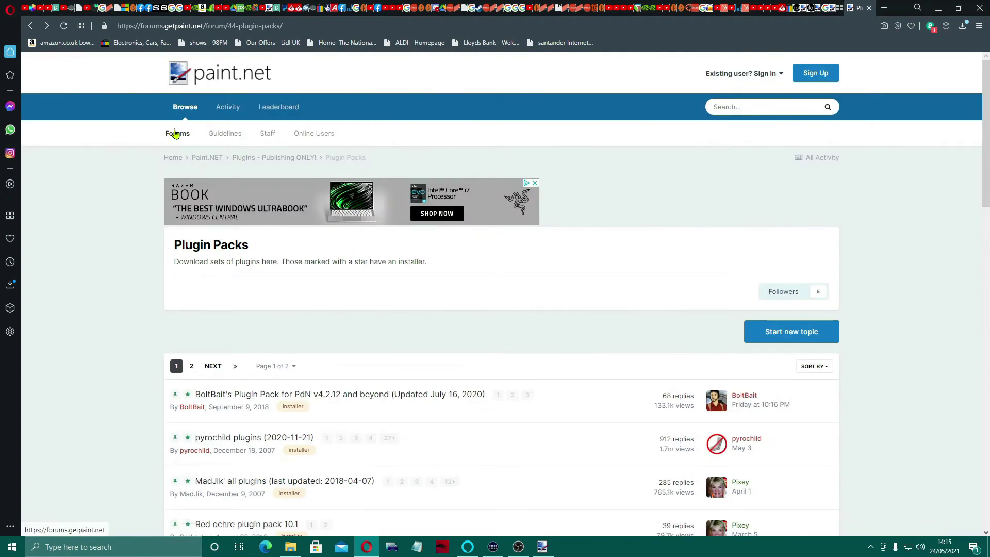
# Go through 'Plugins - Publishing ONLY!' to the Plugin Index topic and scroll its listing.
pyautogui.click(297, 157)
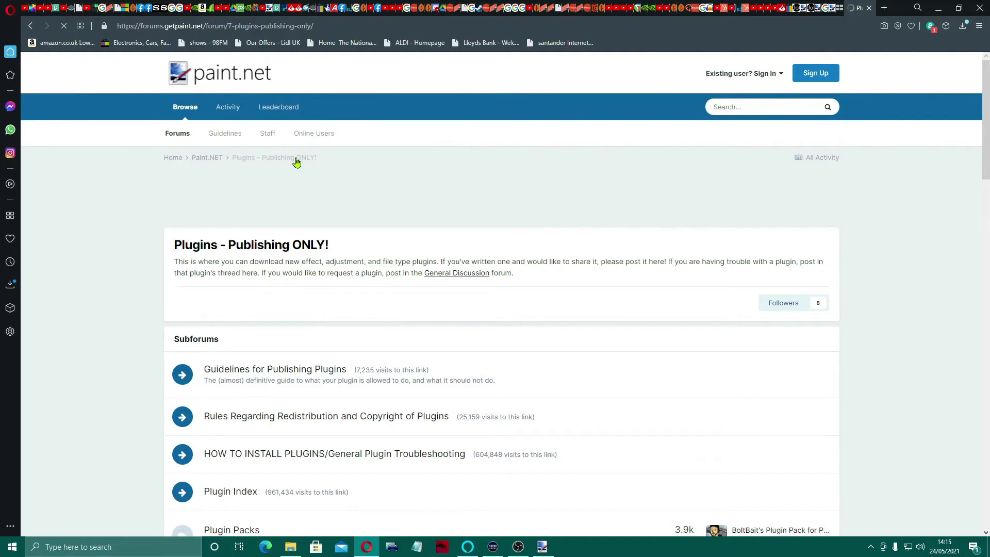
pyautogui.scroll(-5, 524, 214)
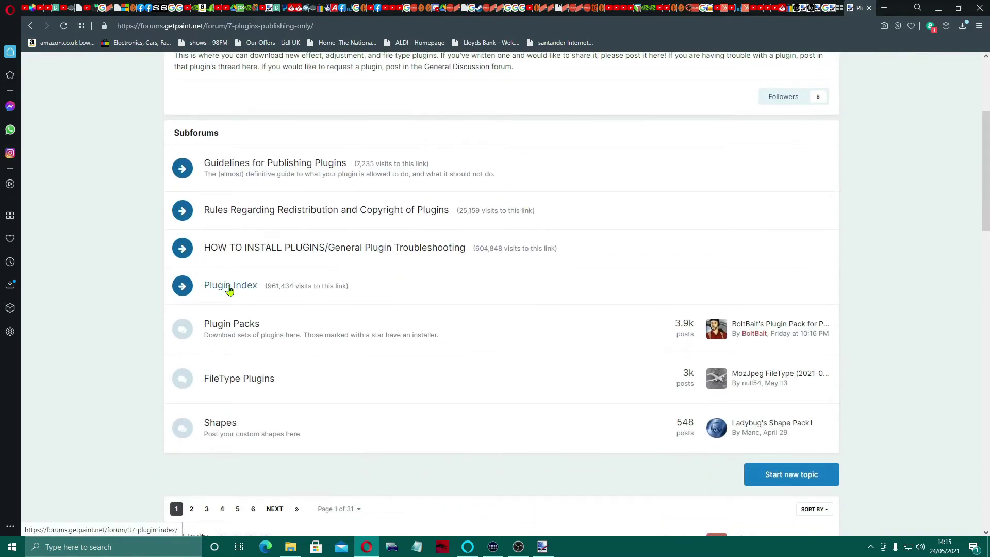
pyautogui.click(230, 290)
pyautogui.scroll(-2, 217, 305)
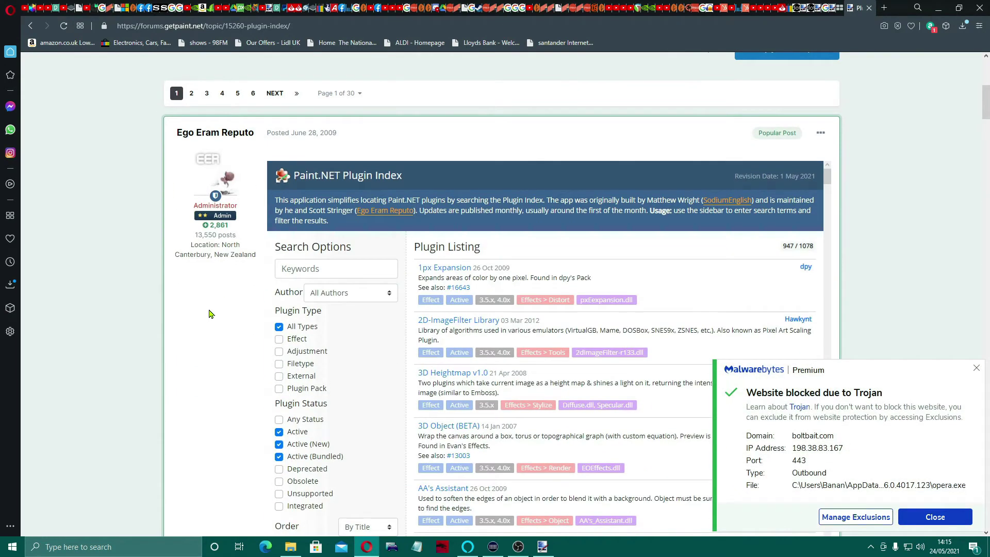
pyautogui.scroll(-2, 184, 343)
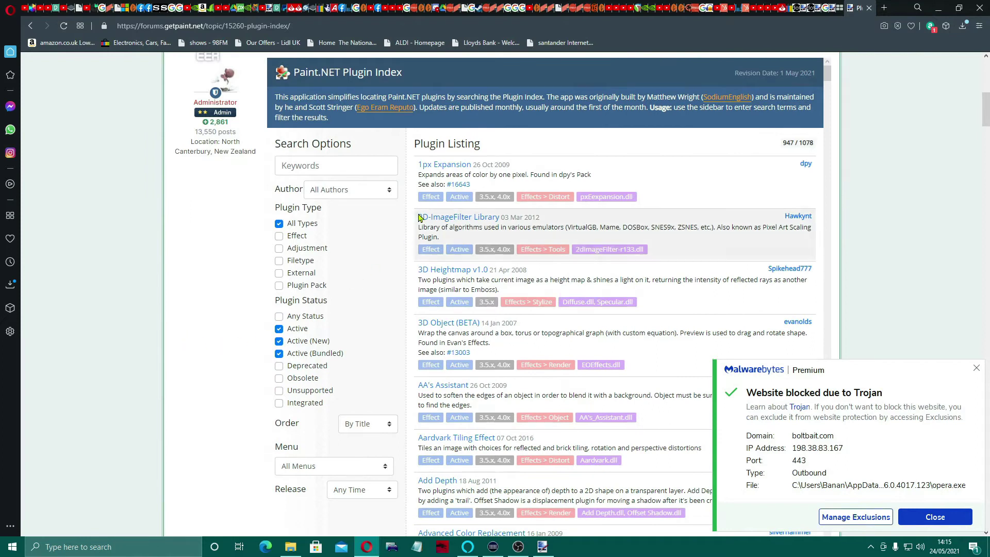
pyautogui.scroll(-3, 226, 306)
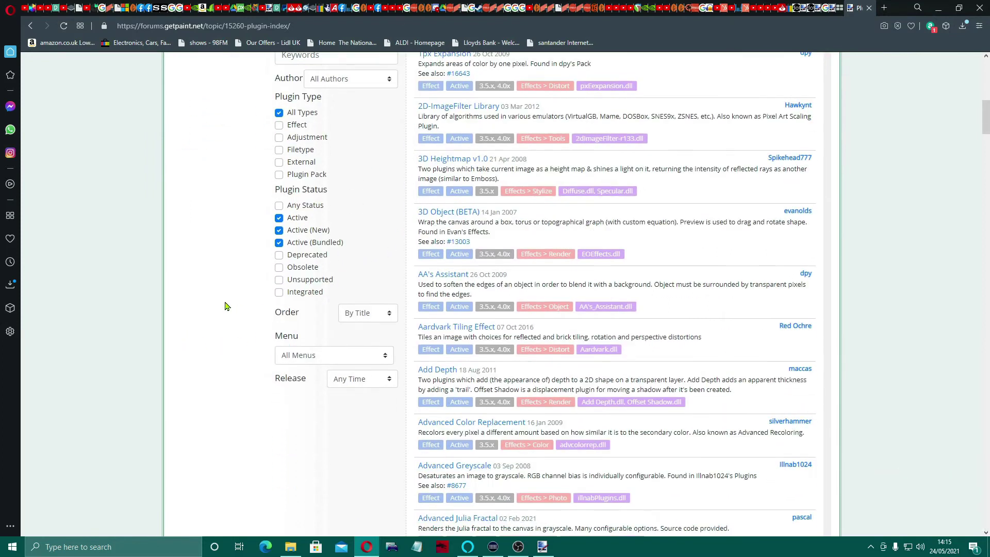
pyautogui.scroll(-2, 225, 306)
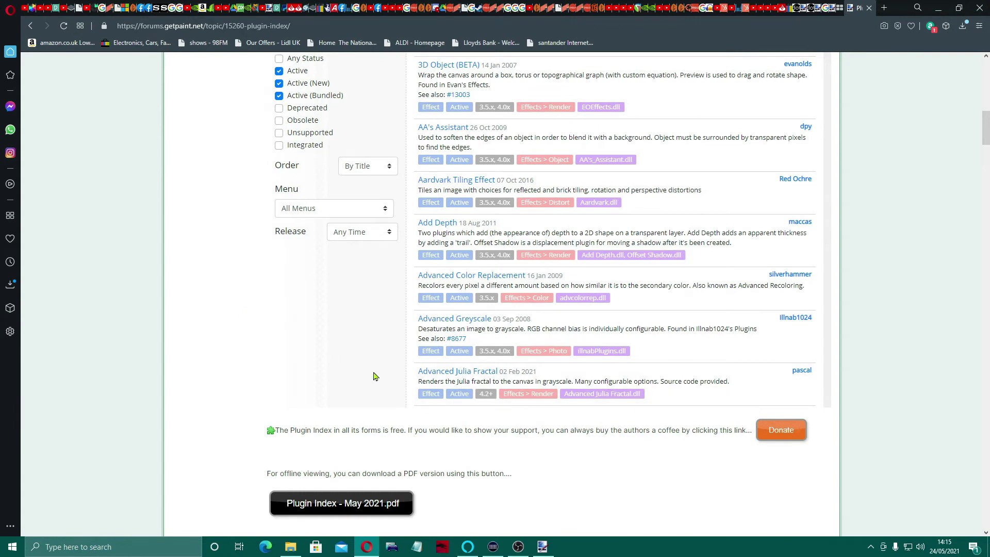
pyautogui.scroll(7, 375, 376)
pyautogui.scroll(7, 375, 377)
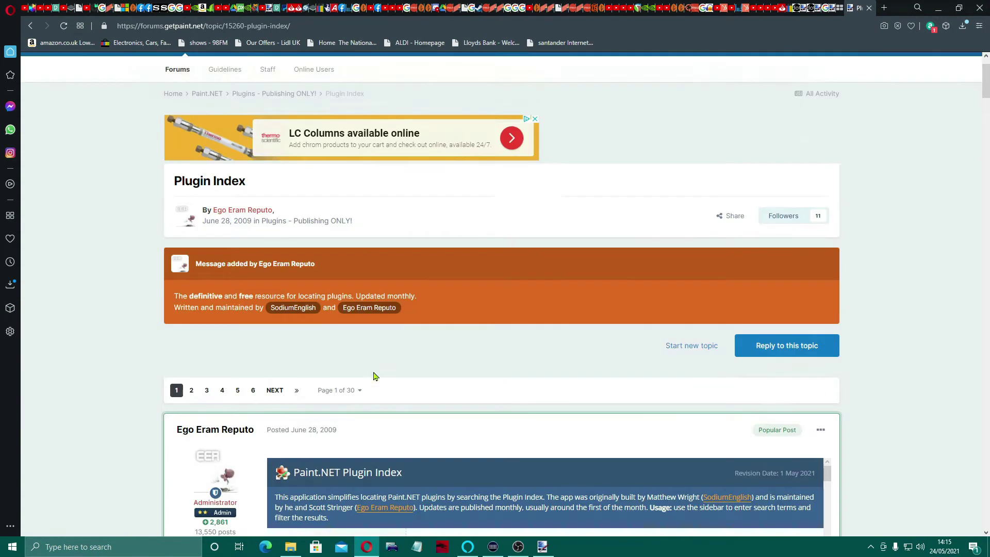
# Close Opera, quit paint.net without saving, and browse to the Downloads folder.
pyautogui.click(980, 8)
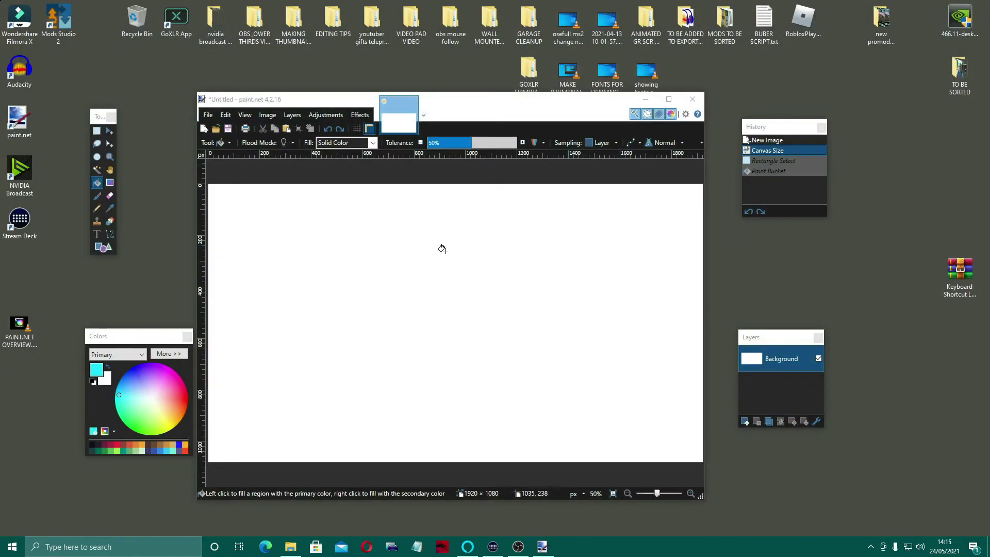
pyautogui.click(697, 101)
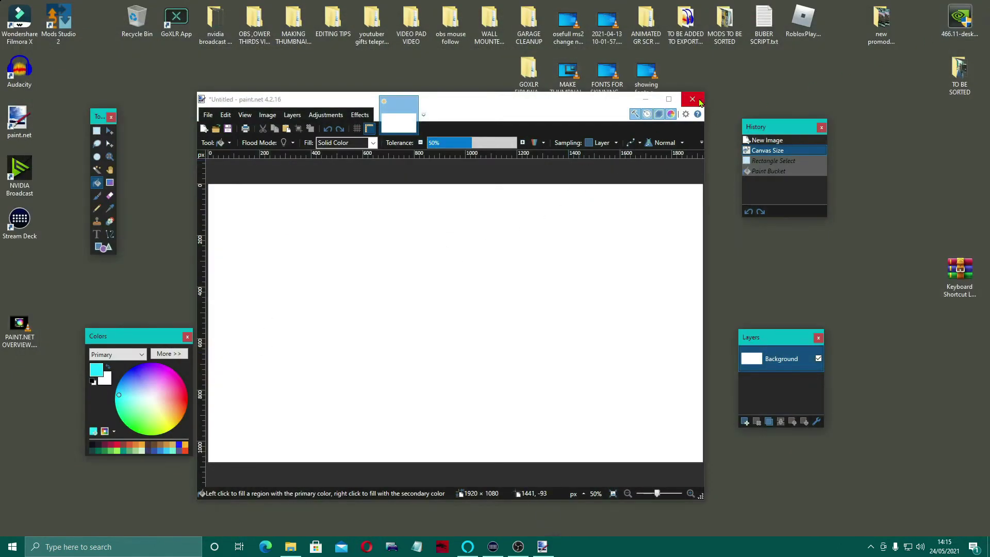
pyautogui.click(503, 349)
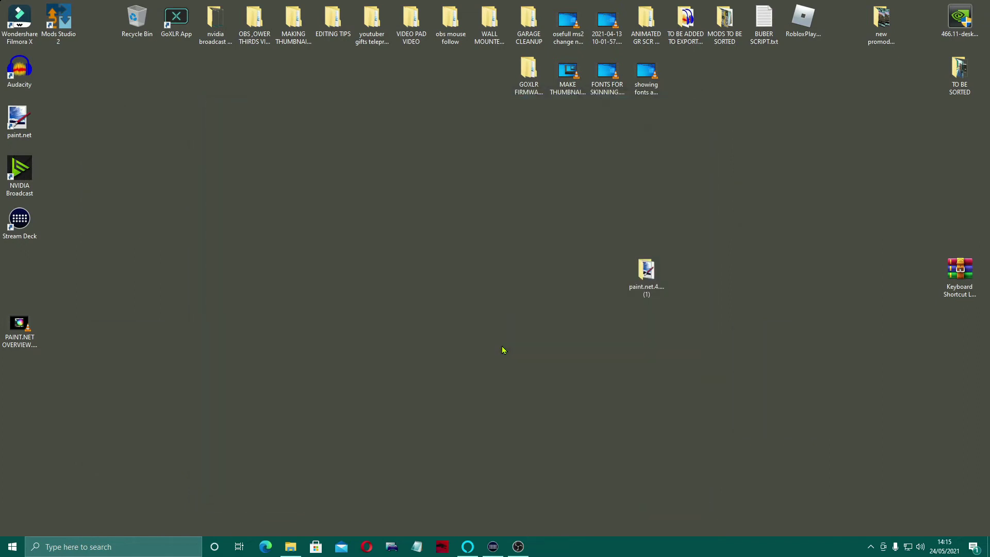
pyautogui.doubleClick(338, 23)
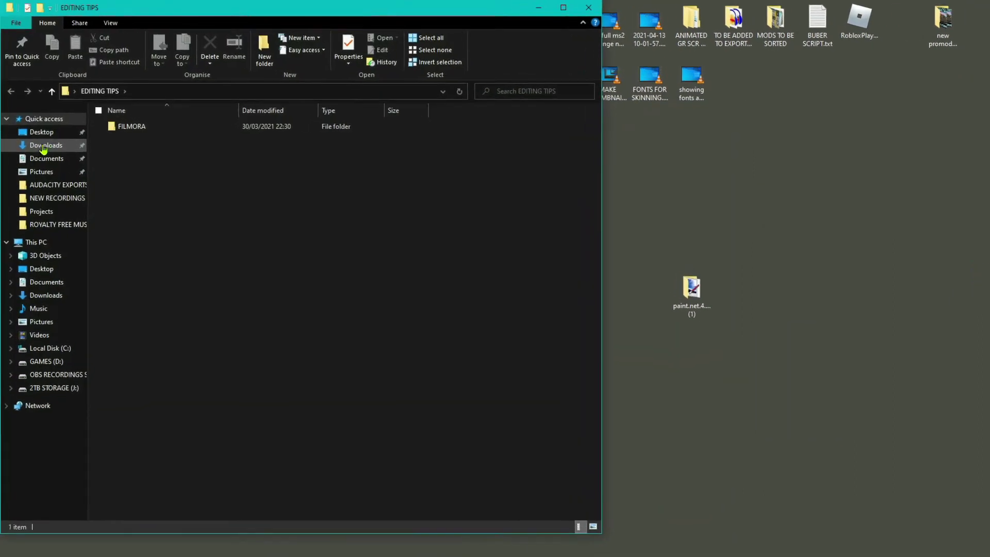
pyautogui.click(44, 147)
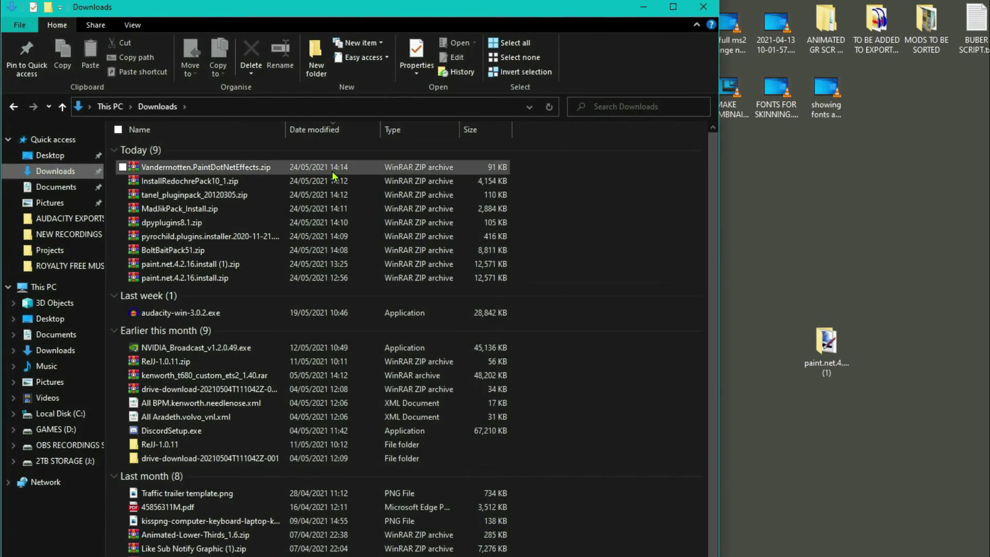
# Extract the Vandermotten, Red ochre and tanel zips into their own folders.
pyautogui.rightClick(271, 173)
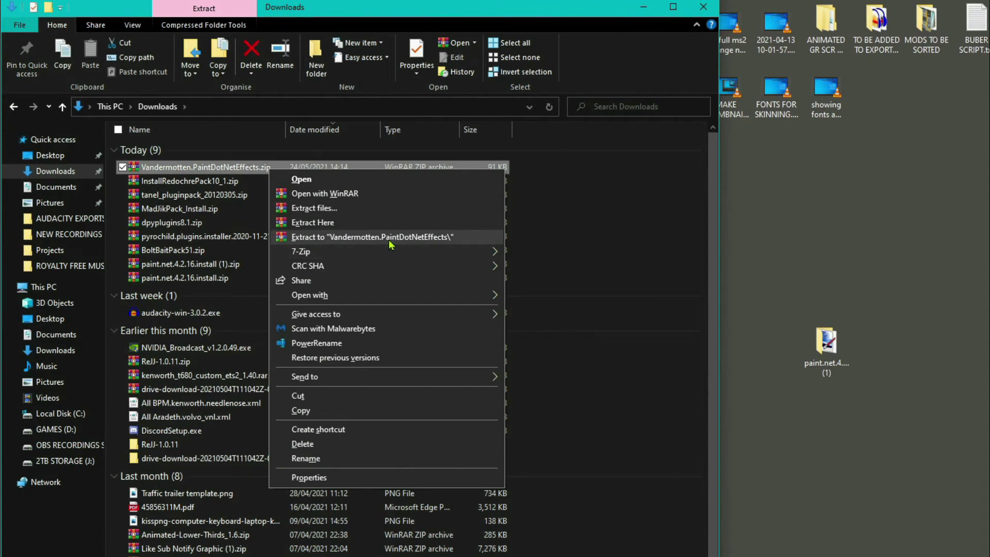
pyautogui.click(389, 240)
pyautogui.rightClick(271, 182)
pyautogui.click(361, 252)
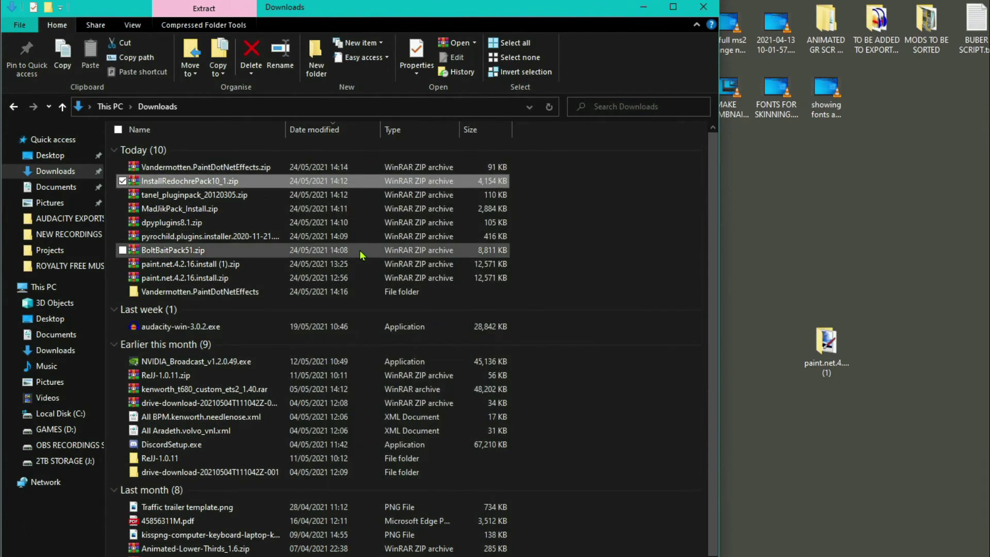
pyautogui.rightClick(269, 195)
pyautogui.click(361, 264)
# Extract the MadJik, dpy, pyrochild and BoltBaitPack51 zips into their own folders.
pyautogui.rightClick(251, 207)
pyautogui.click(312, 273)
pyautogui.rightClick(257, 225)
pyautogui.click(320, 293)
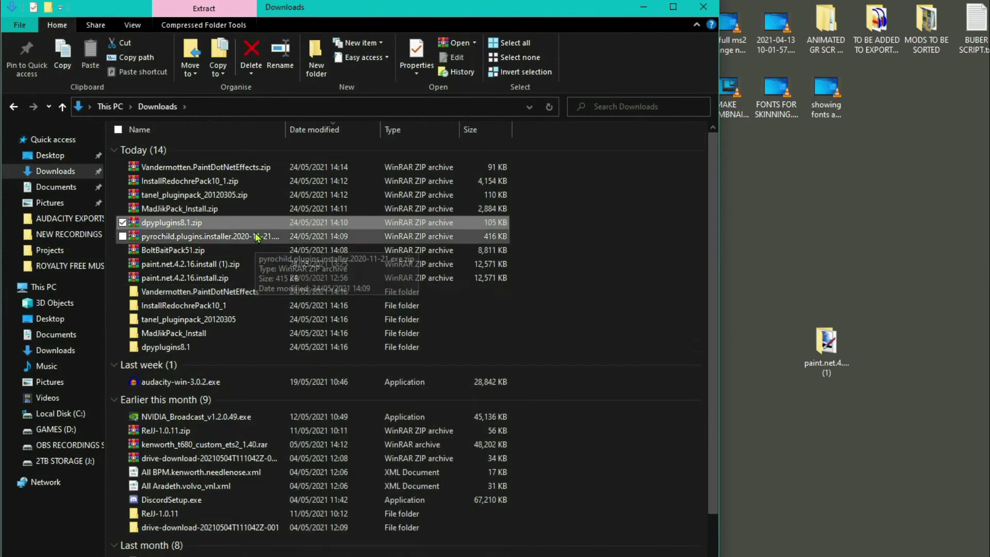
pyautogui.rightClick(256, 237)
pyautogui.click(320, 302)
pyautogui.rightClick(259, 250)
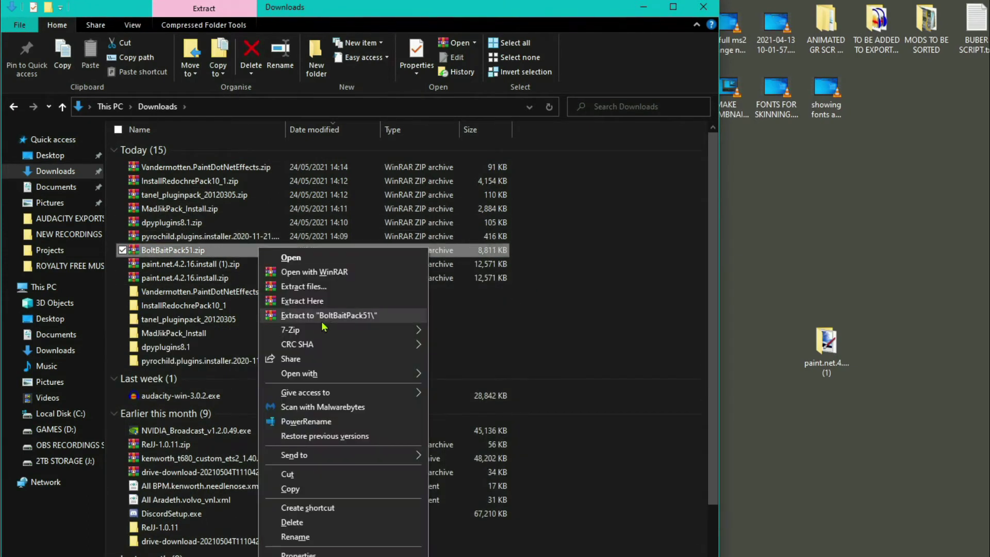
pyautogui.click(322, 322)
# Move the seven extracted plugin folders from Downloads onto the desktop.
pyautogui.moveTo(515, 384); pyautogui.dragTo(317, 296)
pyautogui.moveTo(341, 336); pyautogui.dragTo(799, 264)
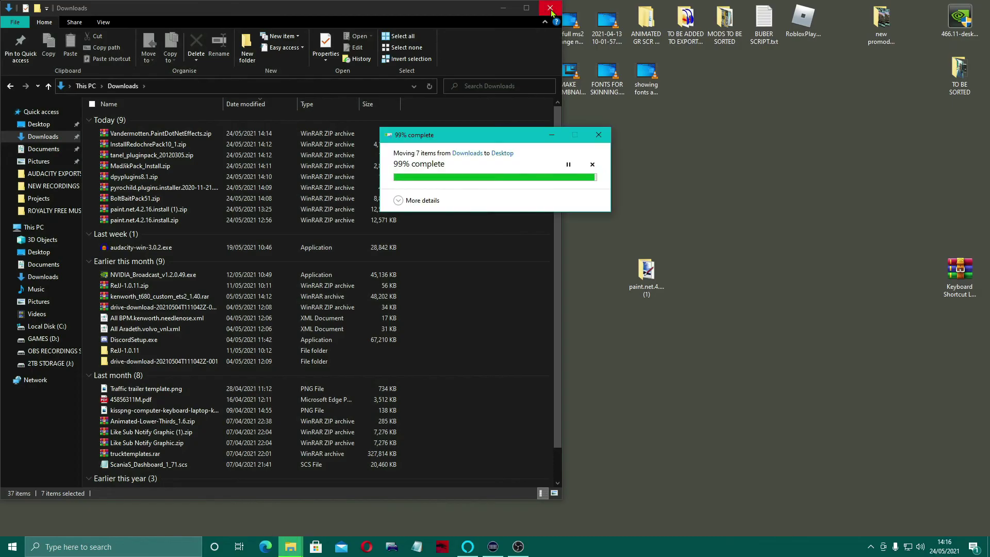
pyautogui.click(551, 8)
pyautogui.moveTo(646, 173); pyautogui.dragTo(324, 174)
# Run the MadJikPack_Install installer and install MadJik's all plugins pack 4.21d with every plugin ticked.
pyautogui.doubleClick(336, 172)
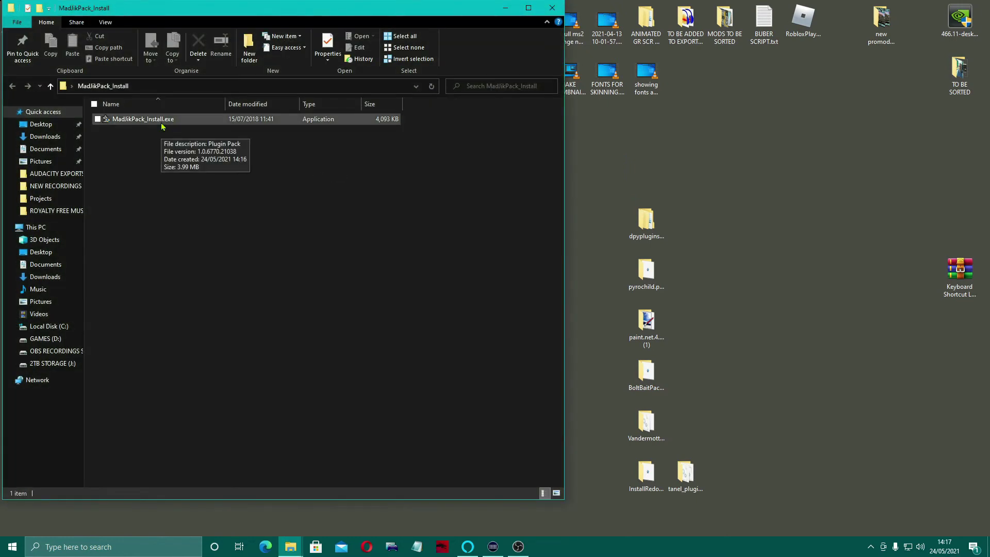
pyautogui.click(161, 119)
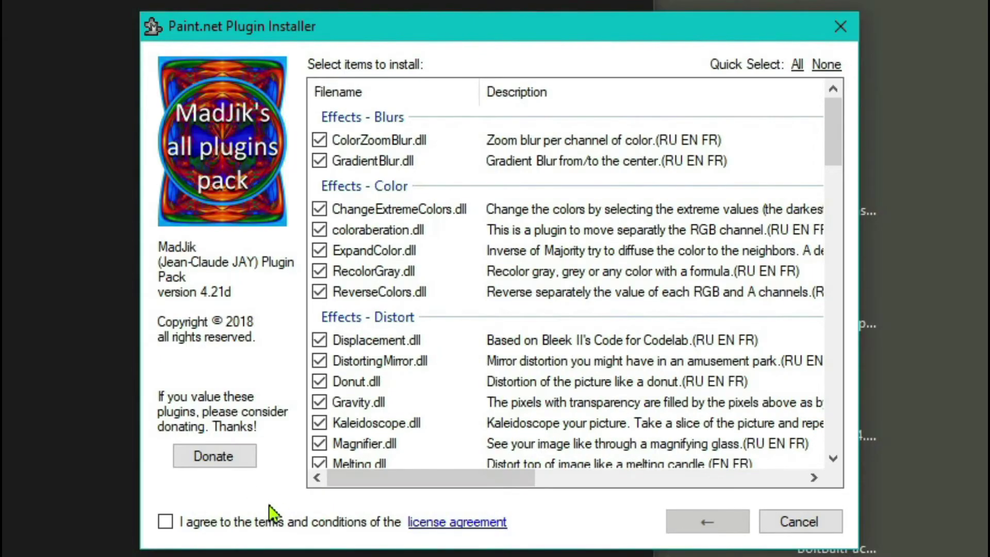
pyautogui.click(173, 521)
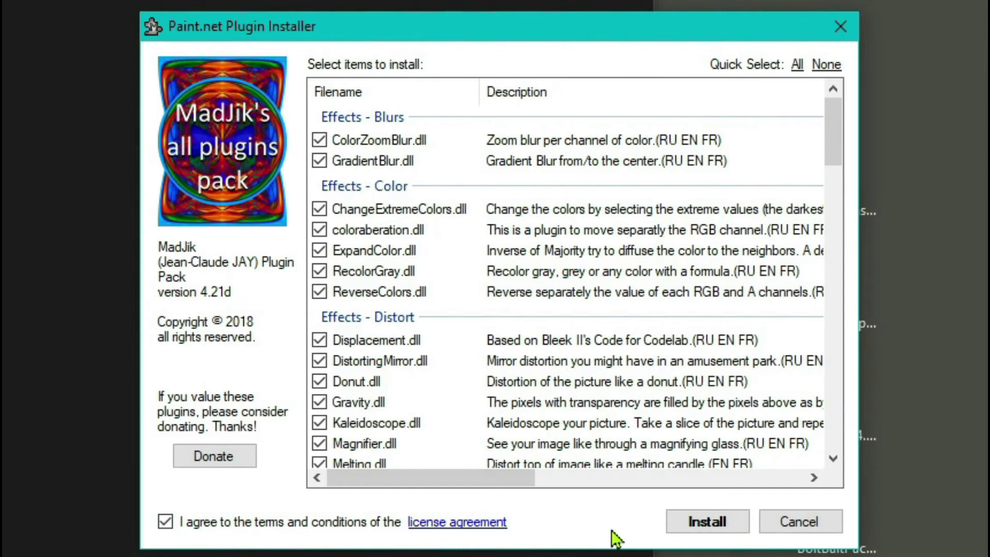
pyautogui.click(722, 527)
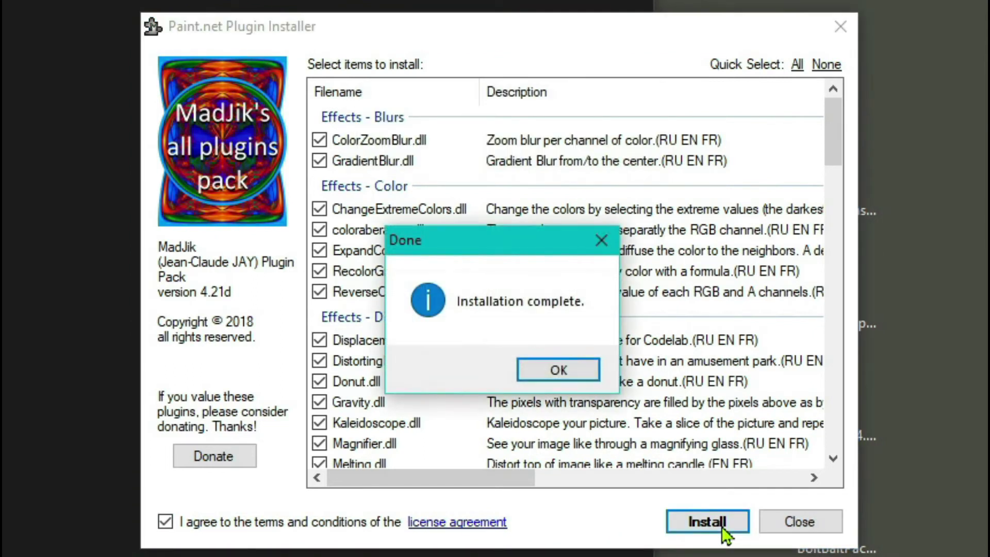
pyautogui.click(563, 372)
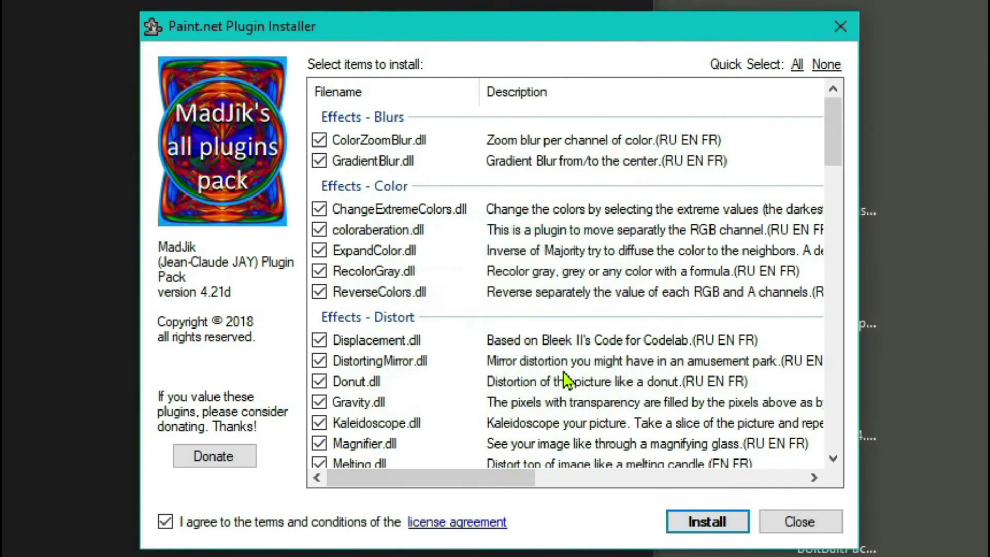
# Copy the 18 DLL files from the inner dpyplugins8.1 folder.
pyautogui.click(805, 526)
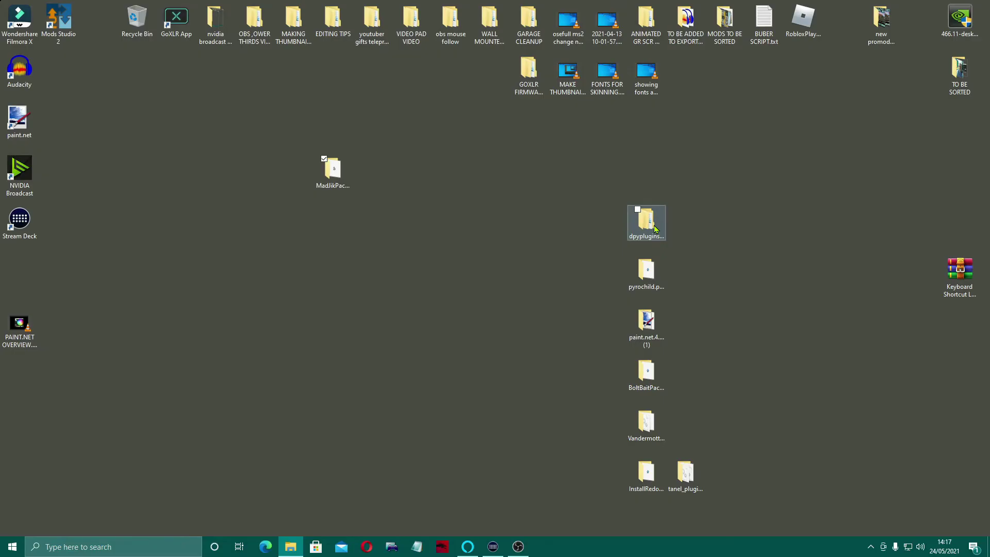
pyautogui.moveTo(655, 227); pyautogui.dragTo(413, 178)
pyautogui.doubleClick(413, 178)
pyautogui.doubleClick(207, 154)
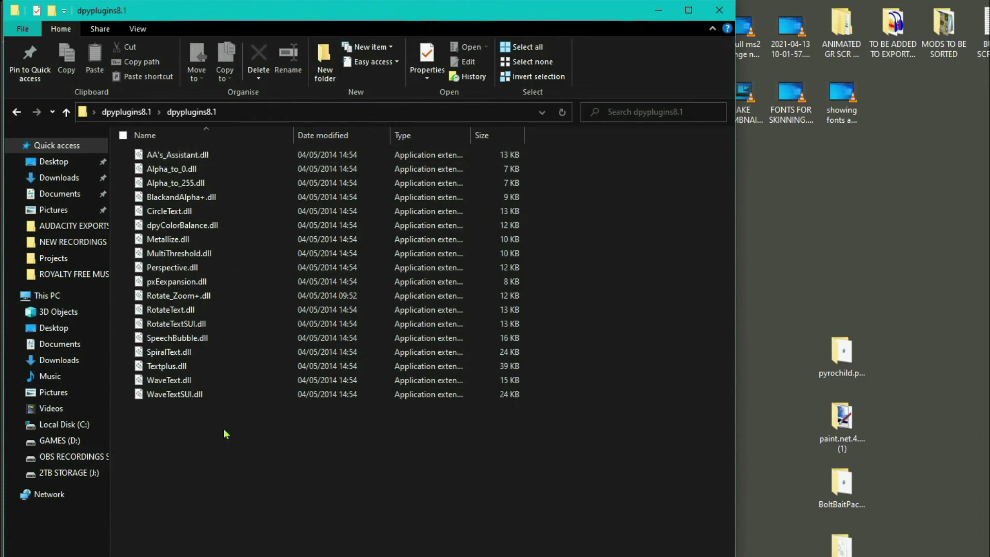
pyautogui.moveTo(177, 438); pyautogui.dragTo(193, 157)
pyautogui.rightClick(222, 255)
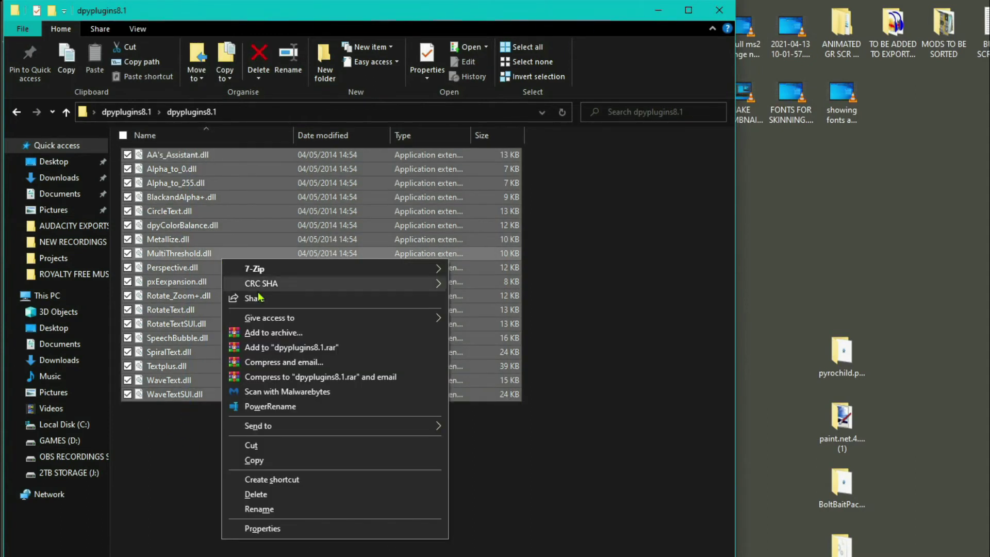
pyautogui.click(316, 464)
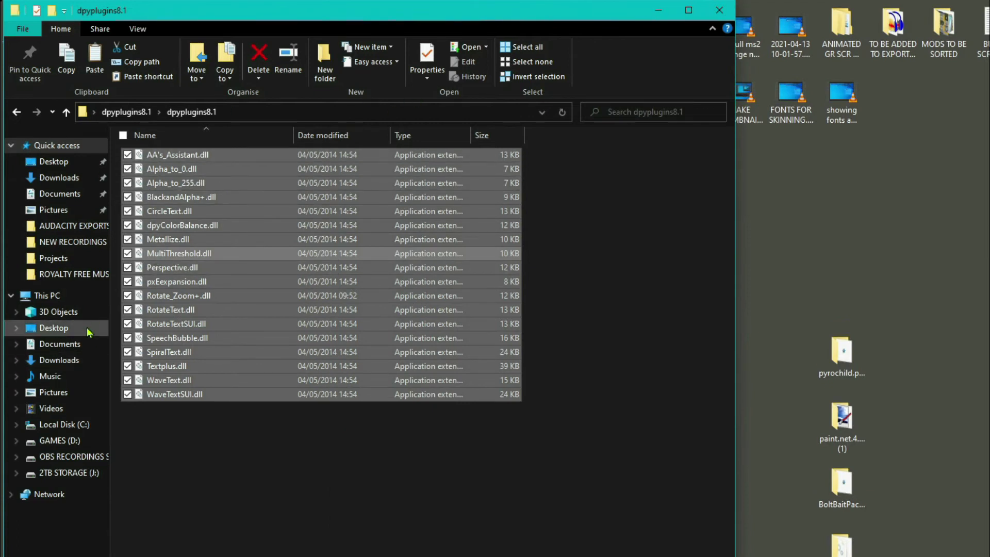
# Paste the DLLs into D:\Program Files\paint.net\Effects on the GAMES drive.
pyautogui.click(76, 295)
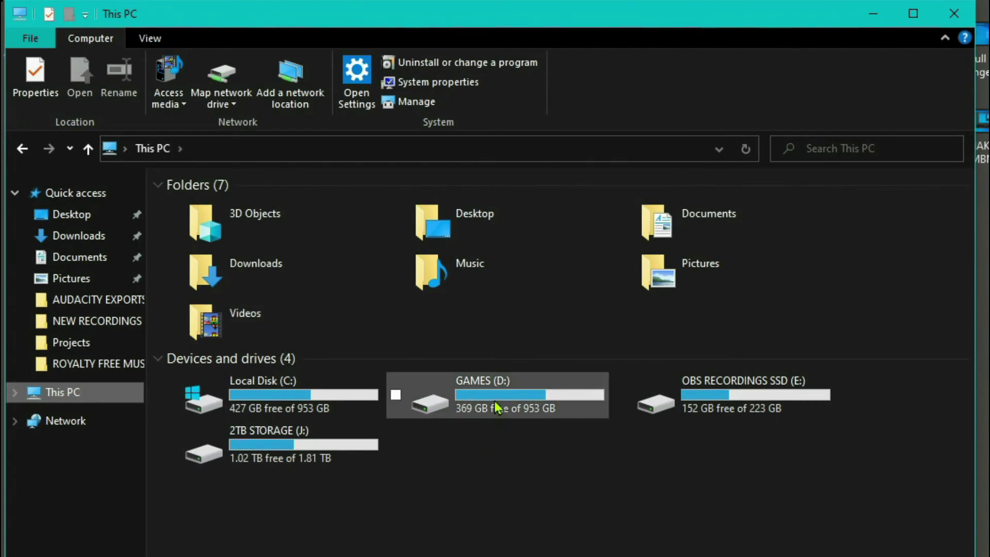
pyautogui.doubleClick(471, 397)
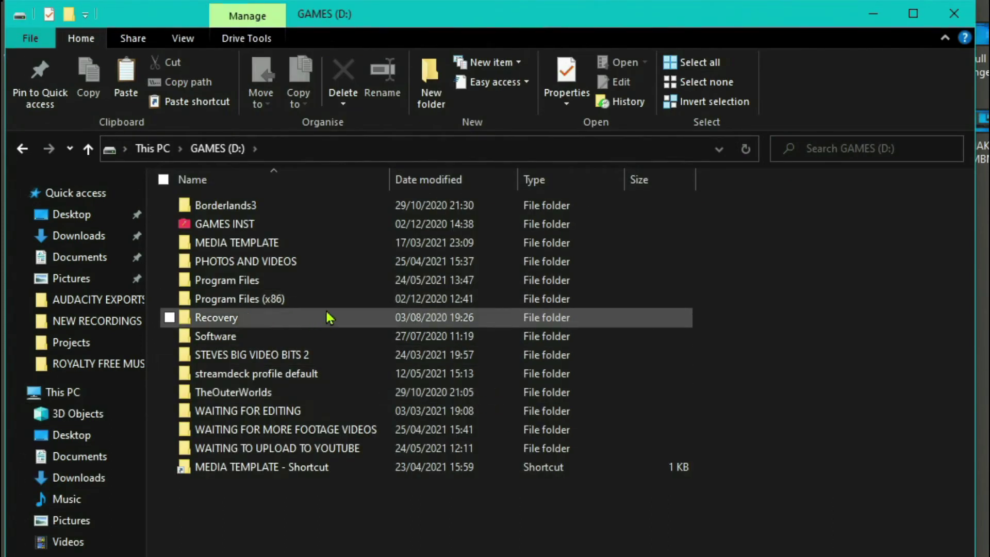
pyautogui.doubleClick(333, 281)
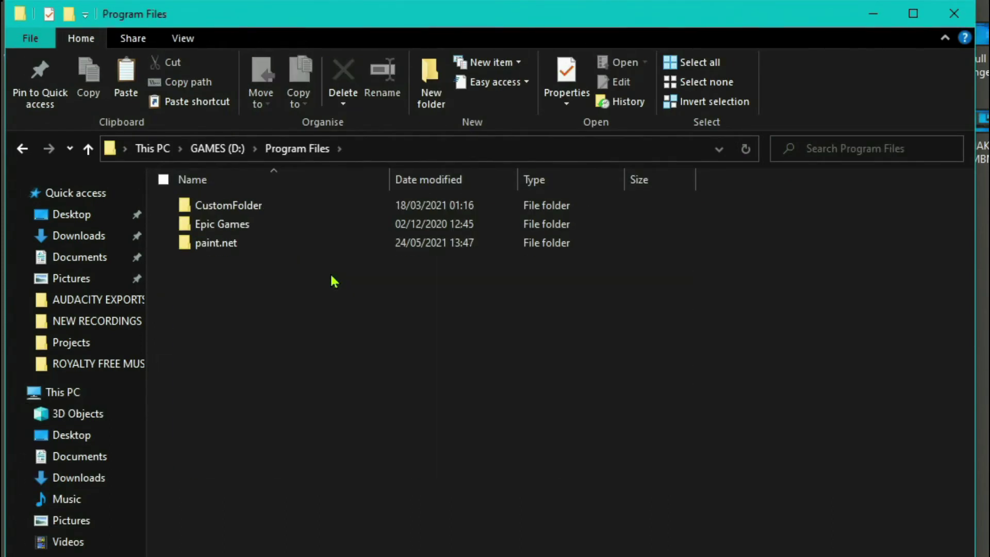
pyautogui.doubleClick(283, 244)
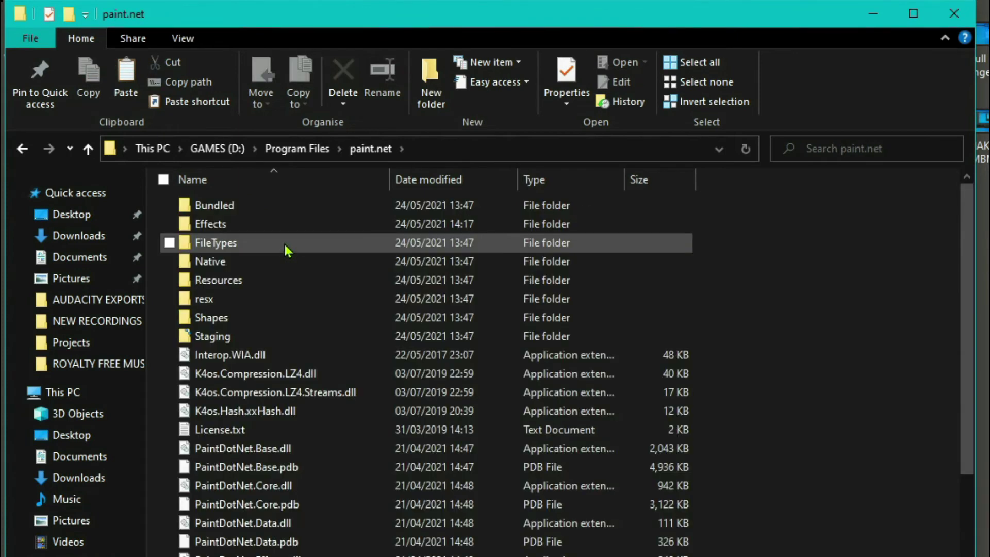
pyautogui.doubleClick(304, 231)
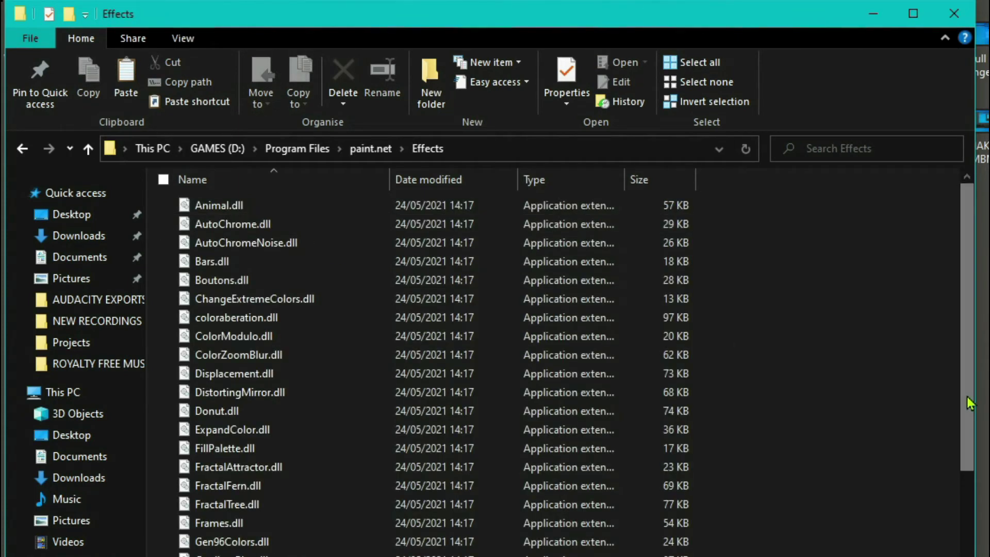
pyautogui.scroll(-14, 482, 443)
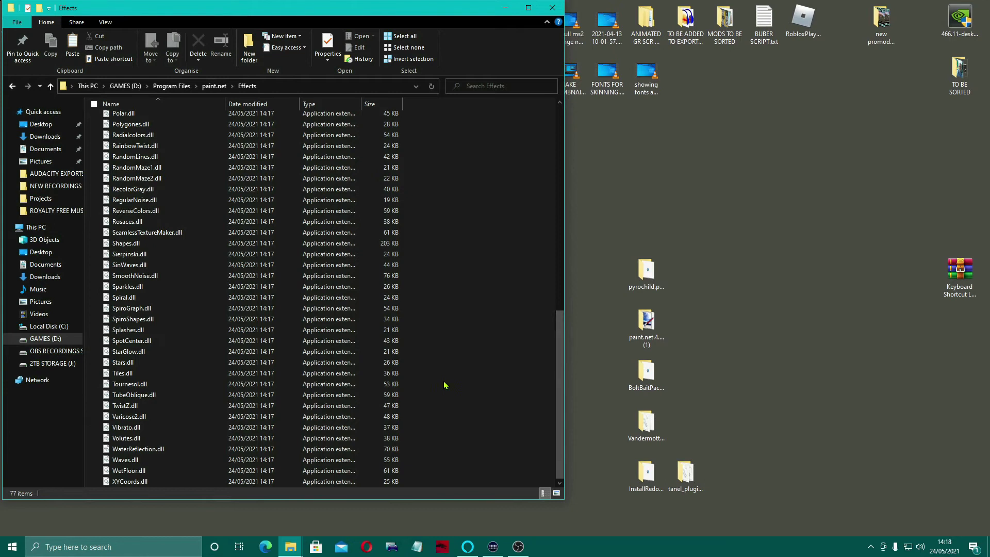
pyautogui.rightClick(444, 385)
pyautogui.click(509, 454)
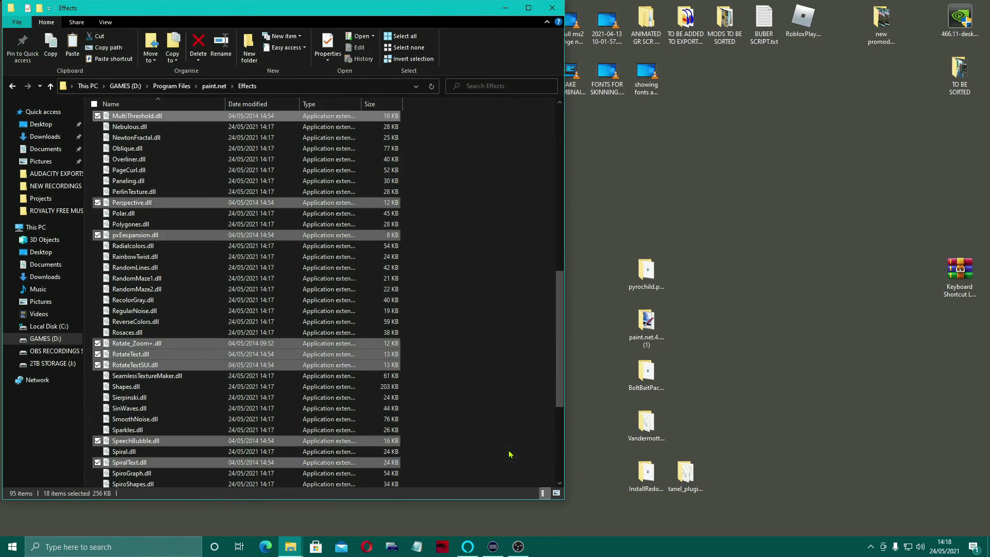
# Open the pyrochild folder and launch its paint.net plugin installer.
pyautogui.press('super+d')
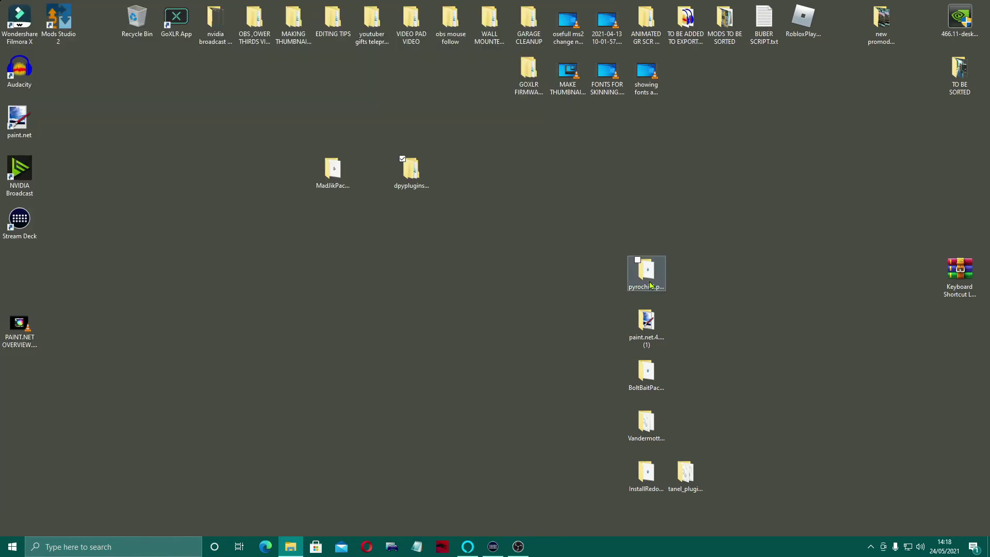
pyautogui.moveTo(650, 278); pyautogui.dragTo(489, 180)
pyautogui.doubleClick(489, 180)
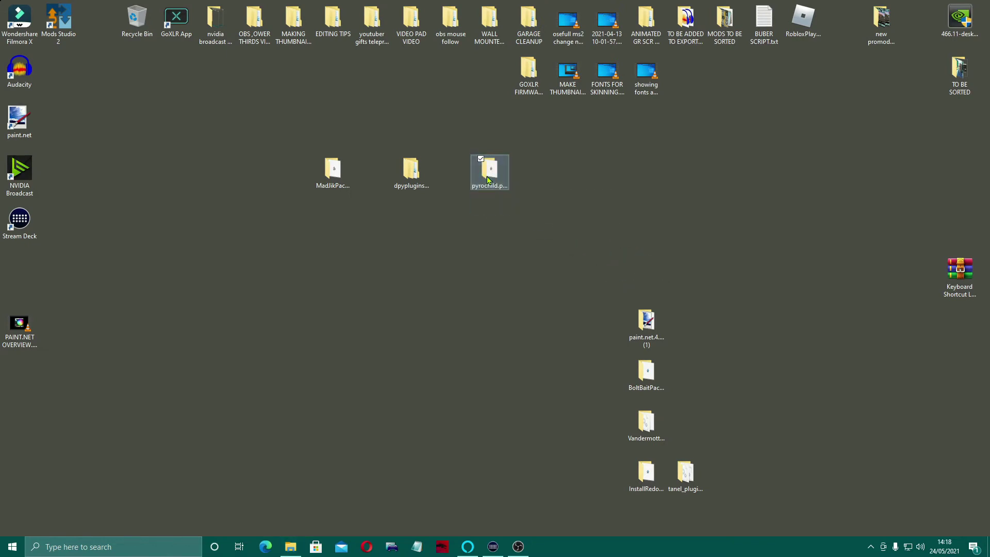
pyautogui.doubleClick(214, 120)
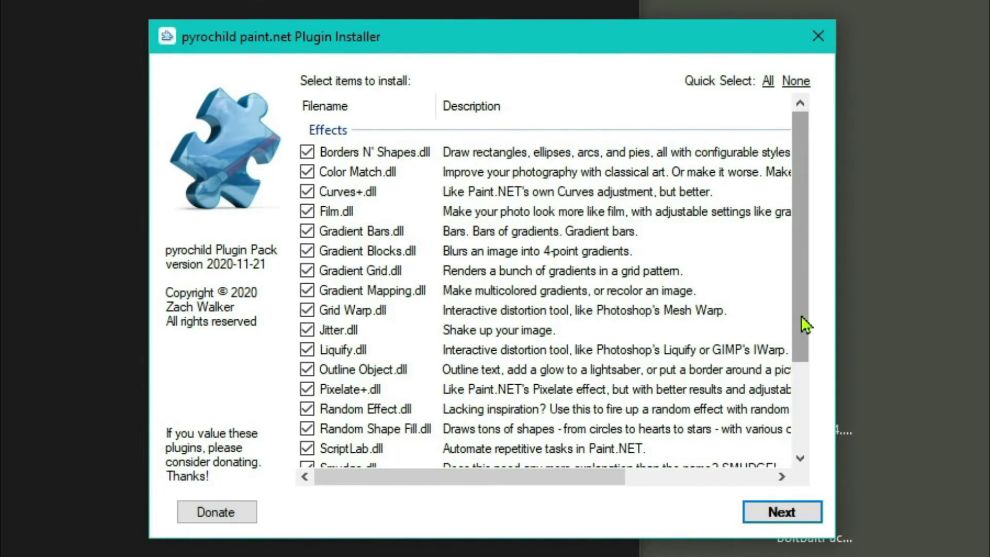
# Accept the licence and install the pyrochild Plugin Pack 2020-11-21 for the current user only.
pyautogui.moveTo(802, 317); pyautogui.dragTo(798, 447)
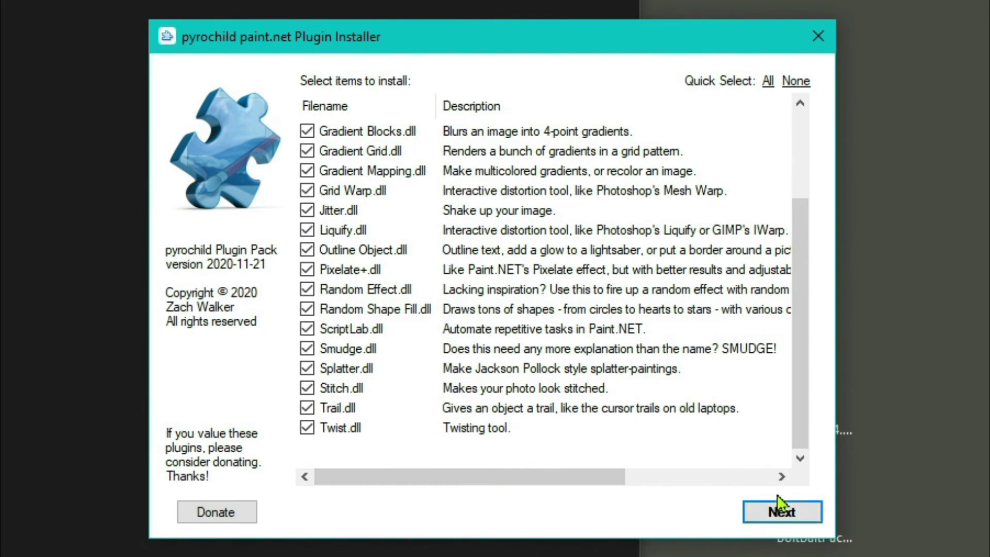
pyautogui.click(777, 515)
pyautogui.click(405, 389)
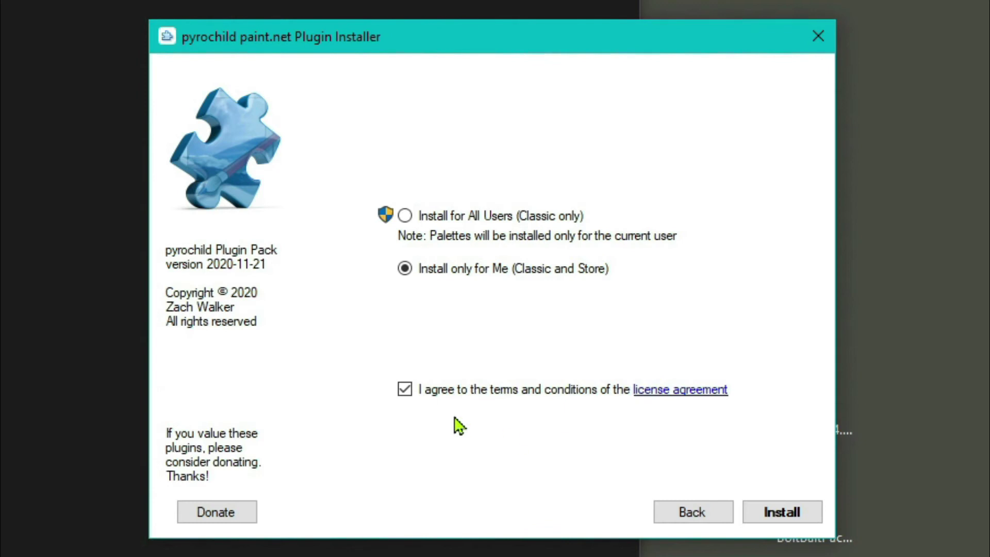
pyautogui.click(764, 518)
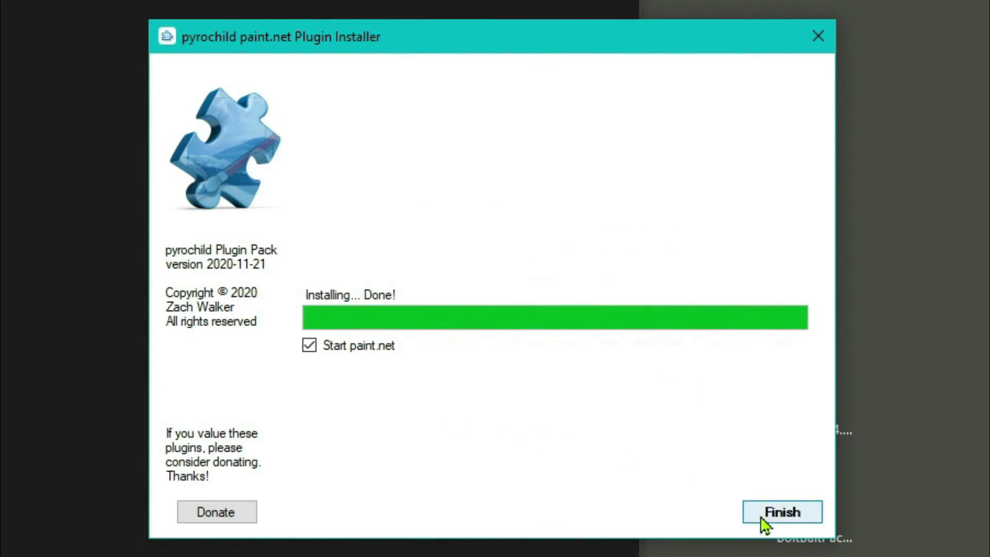
pyautogui.click(764, 518)
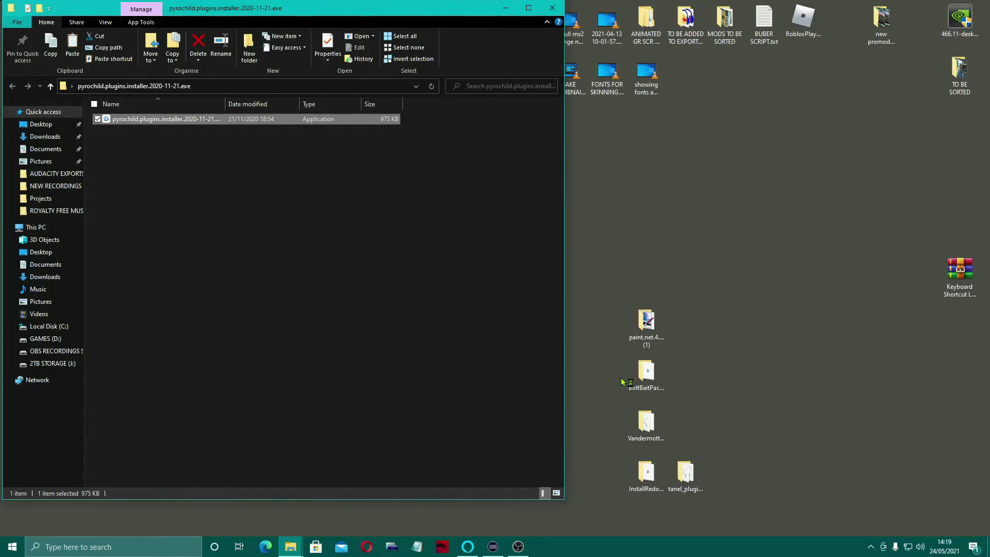
# Close the pyrochild folder and check that Effects > Object now lists Outline Object and Trail.
pyautogui.click(553, 8)
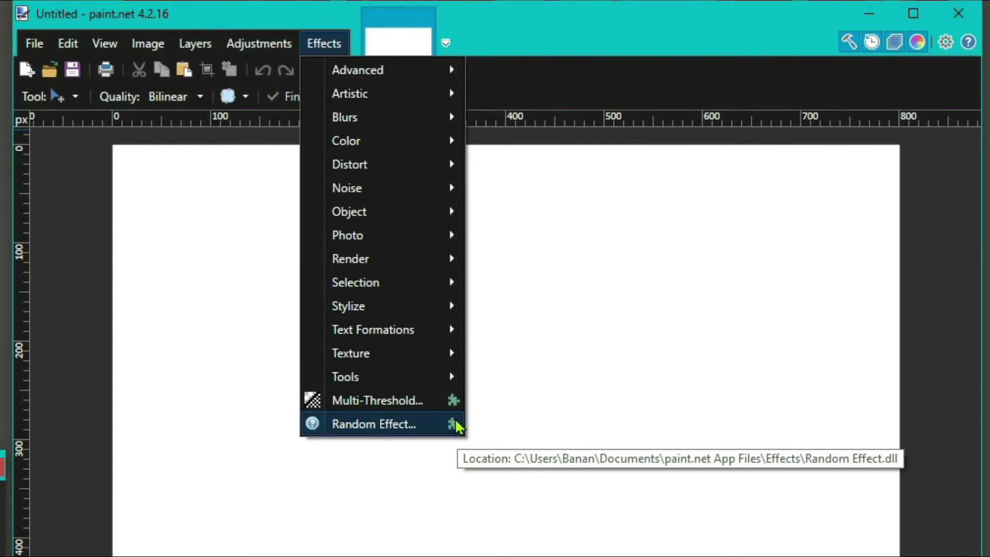
pyautogui.moveTo(419, 222)
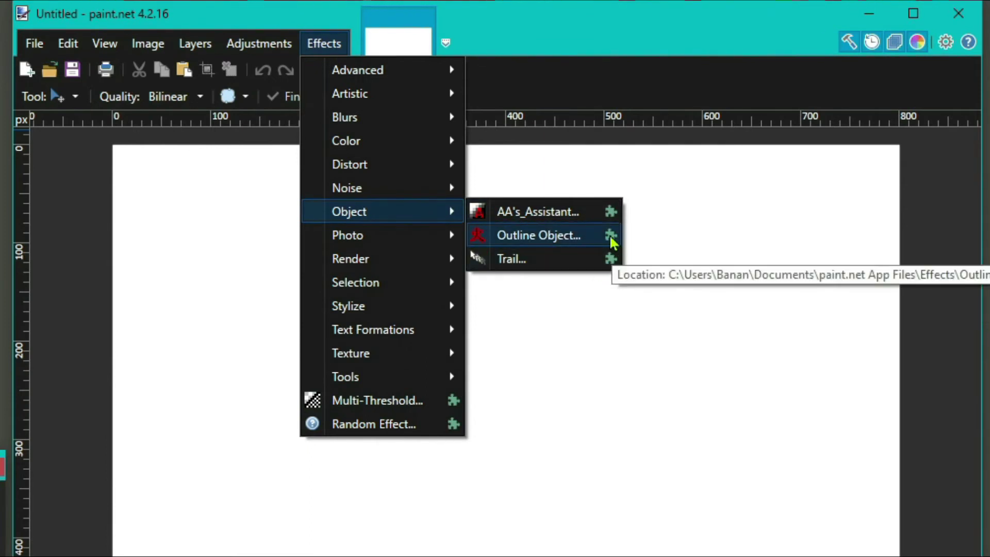
pyautogui.click(592, 37)
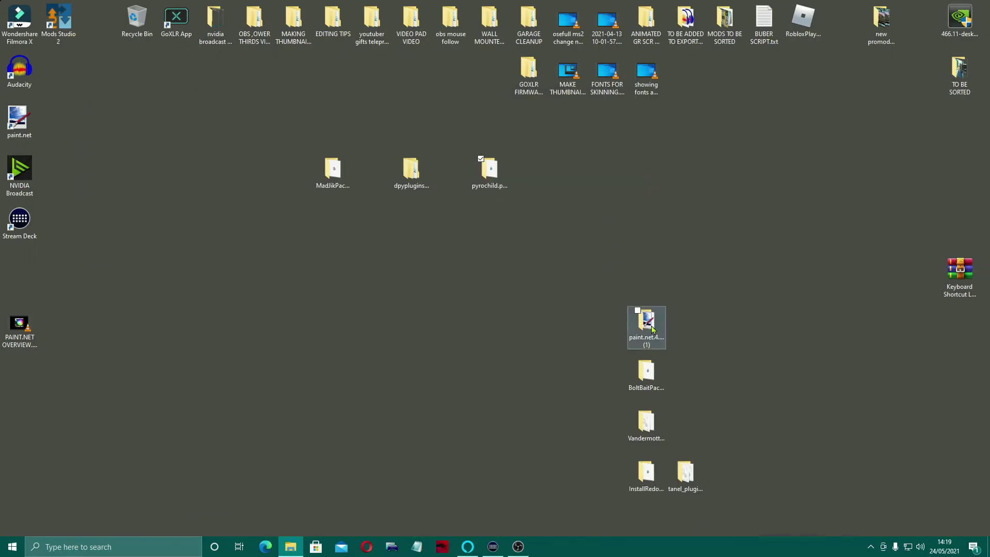
# Tidy the desktop icons, then install everything in BoltBait Plugin Pack 5.1 and close the manager.
pyautogui.moveTo(652, 329)
pyautogui.mouseDown()
pyautogui.moveTo(902, 292)
pyautogui.moveTo(912, 281)
pyautogui.mouseUp()
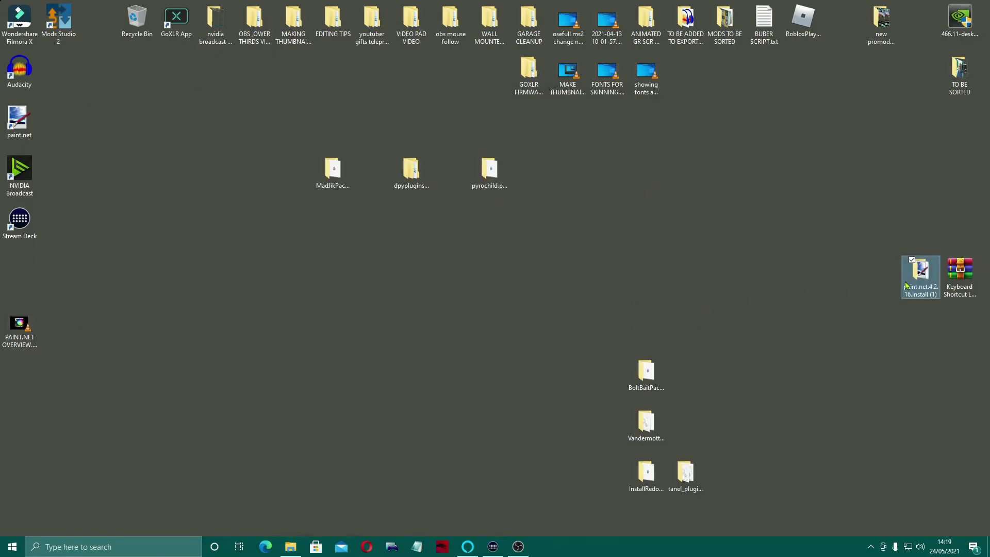
pyautogui.moveTo(646, 373)
pyautogui.mouseDown()
pyautogui.moveTo(546, 184)
pyautogui.moveTo(570, 183)
pyautogui.mouseUp()
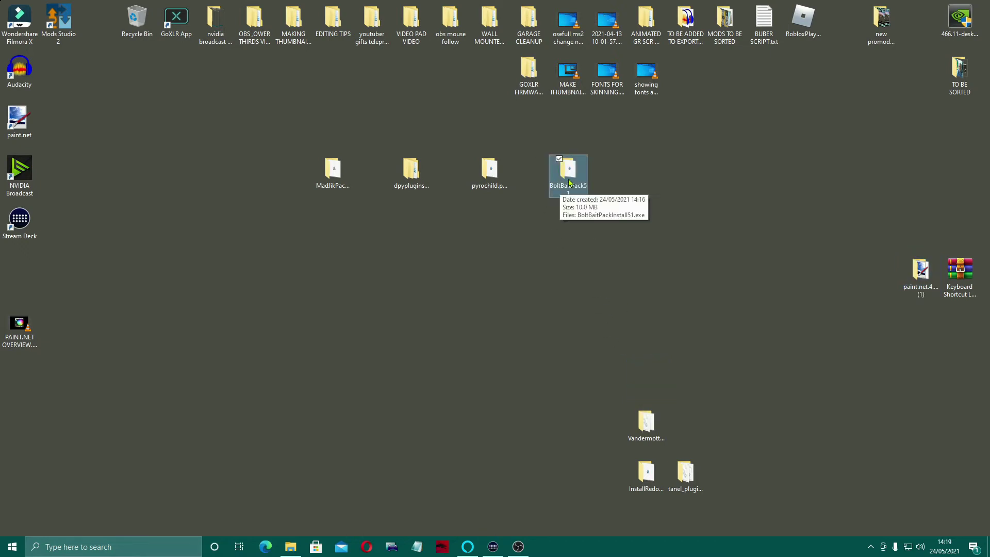
pyautogui.doubleClick(569, 171)
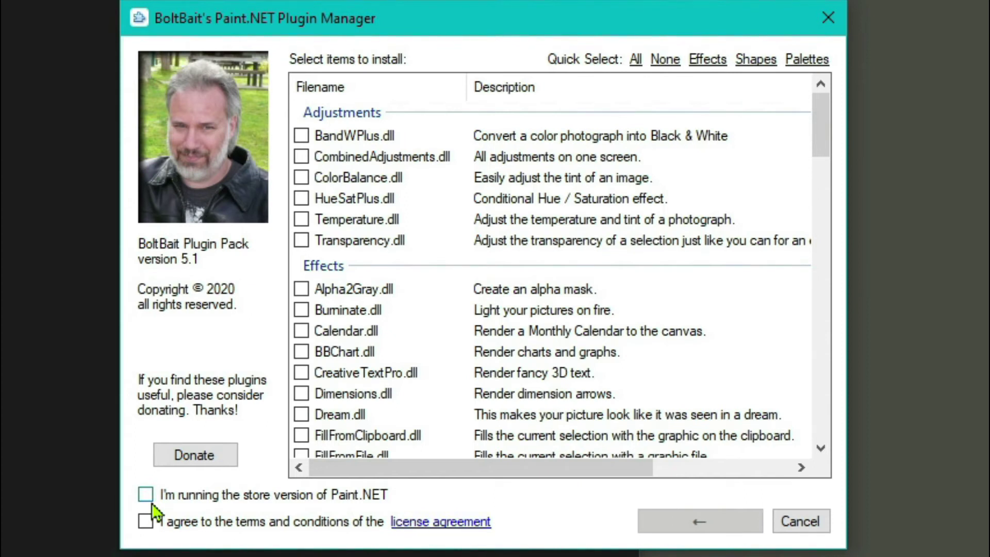
pyautogui.click(145, 522)
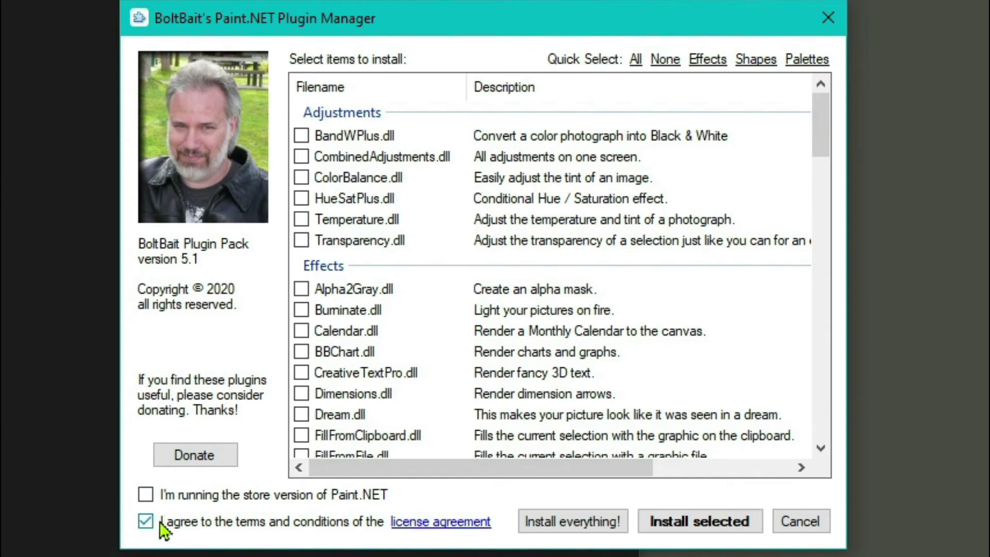
pyautogui.click(595, 526)
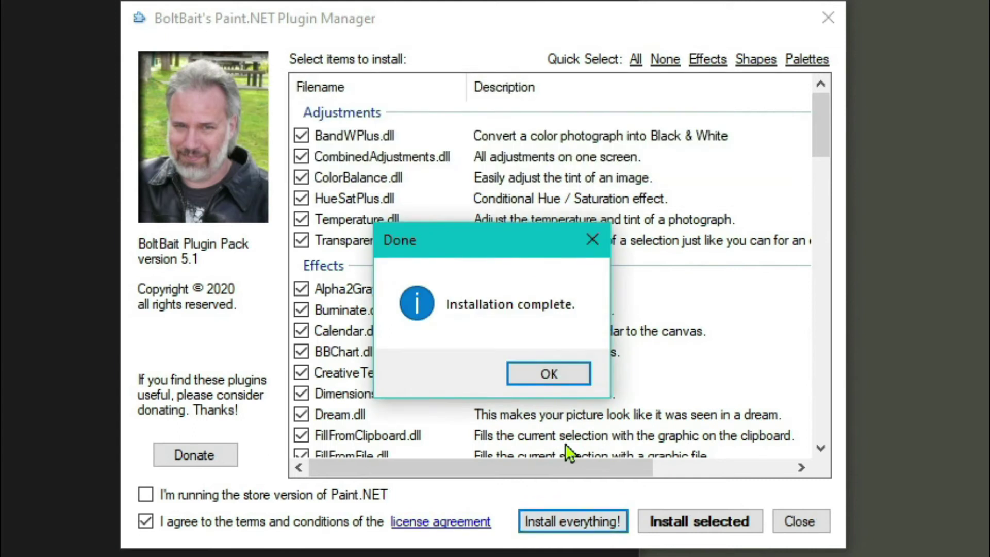
pyautogui.click(566, 381)
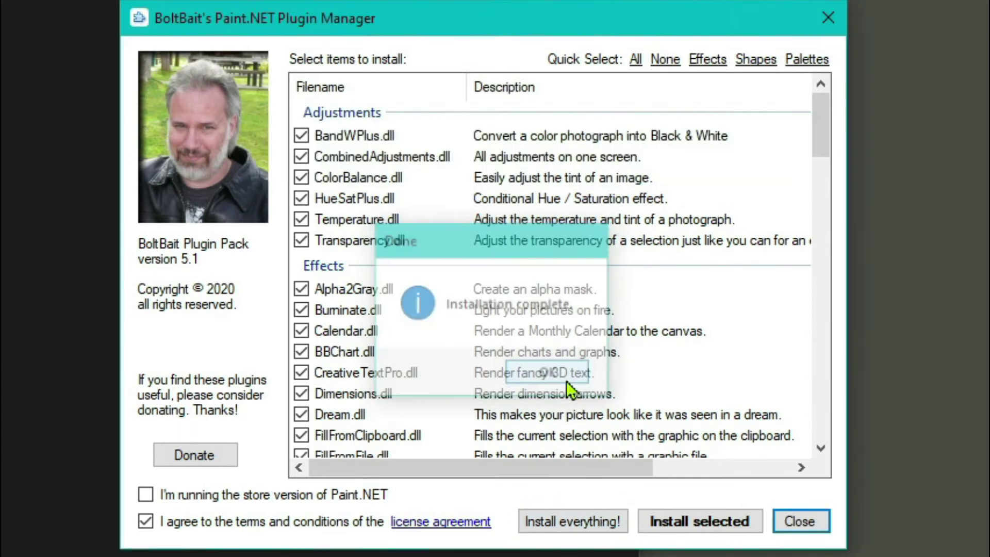
pyautogui.click(804, 525)
pyautogui.moveTo(643, 433); pyautogui.dragTo(330, 227)
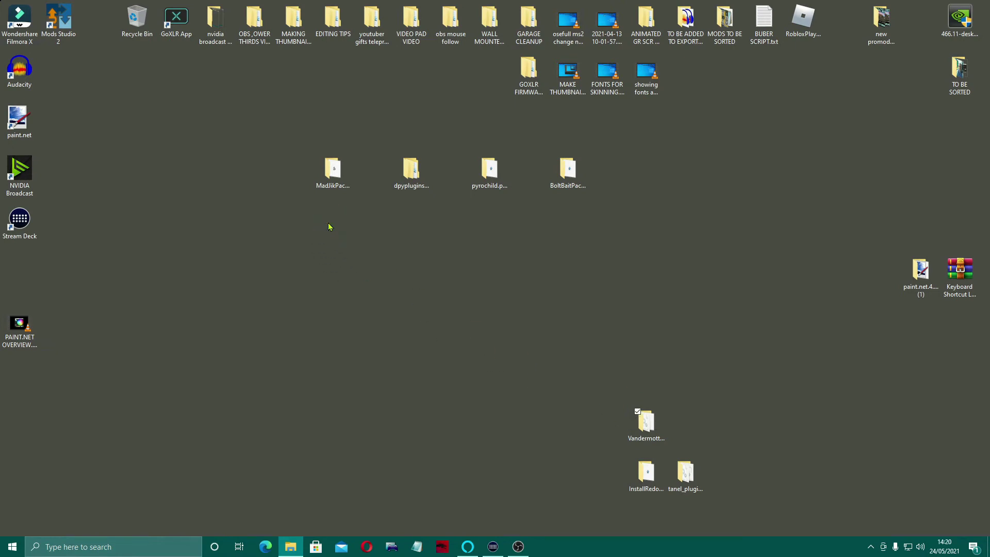
# Run Kris Vandermotten's Paint.NET Effects v3.8.0.0 installer with all nine effects, then close the folder.
pyautogui.doubleClick(331, 226)
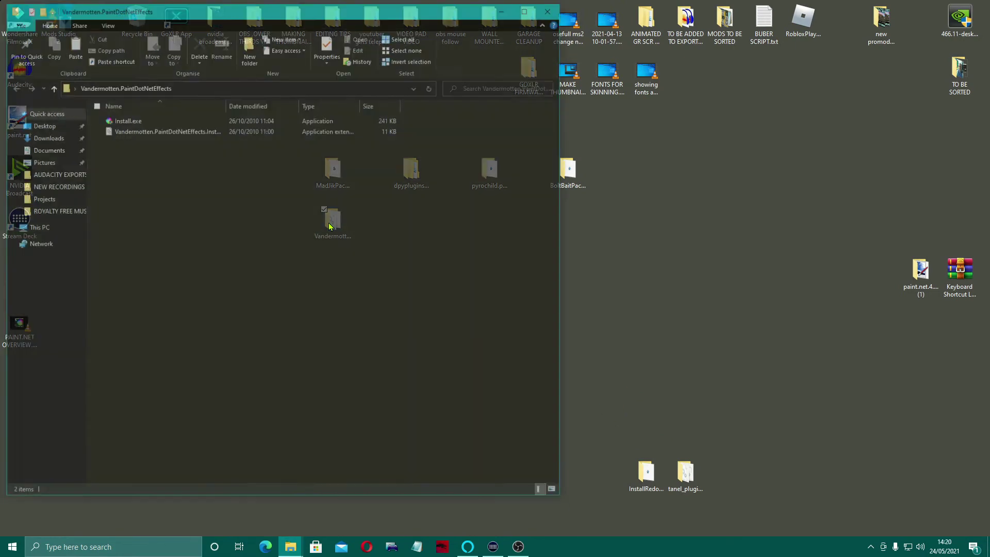
pyautogui.doubleClick(180, 124)
pyautogui.click(453, 342)
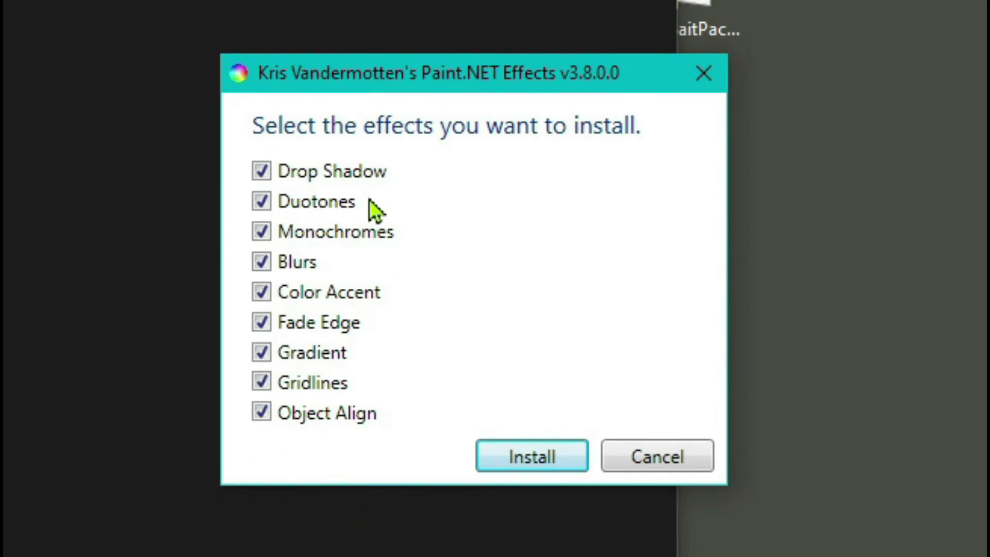
pyautogui.click(529, 465)
pyautogui.click(553, 10)
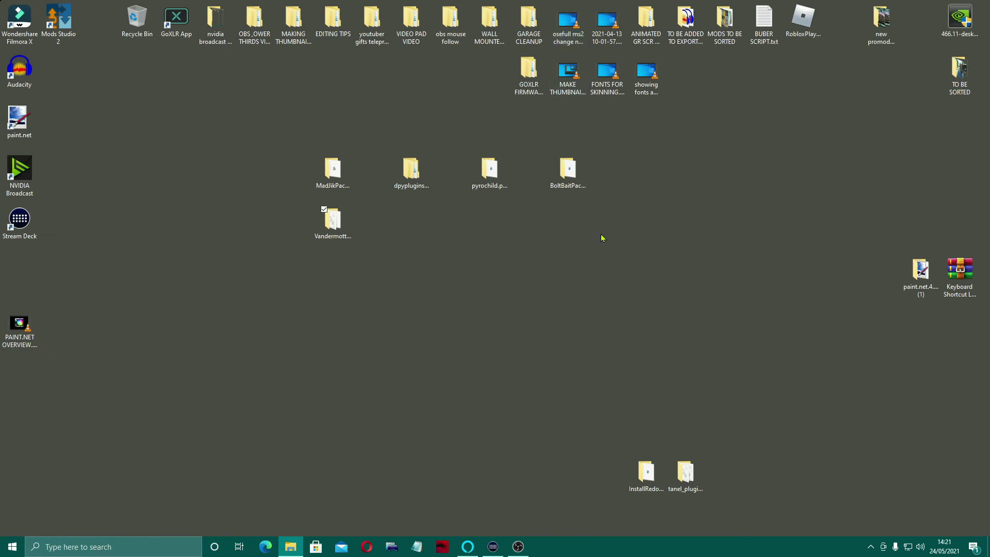
# Run InstallRedochrePack10_1 to install Red ochre Plugin Pack 10.1, then close the installer and folder.
pyautogui.moveTo(657, 479); pyautogui.dragTo(413, 225)
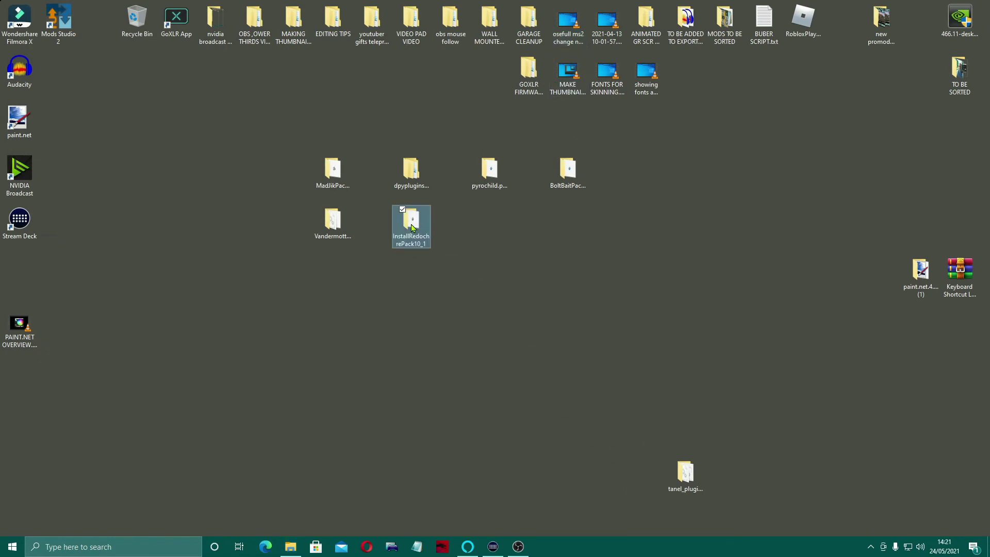
pyautogui.doubleClick(412, 224)
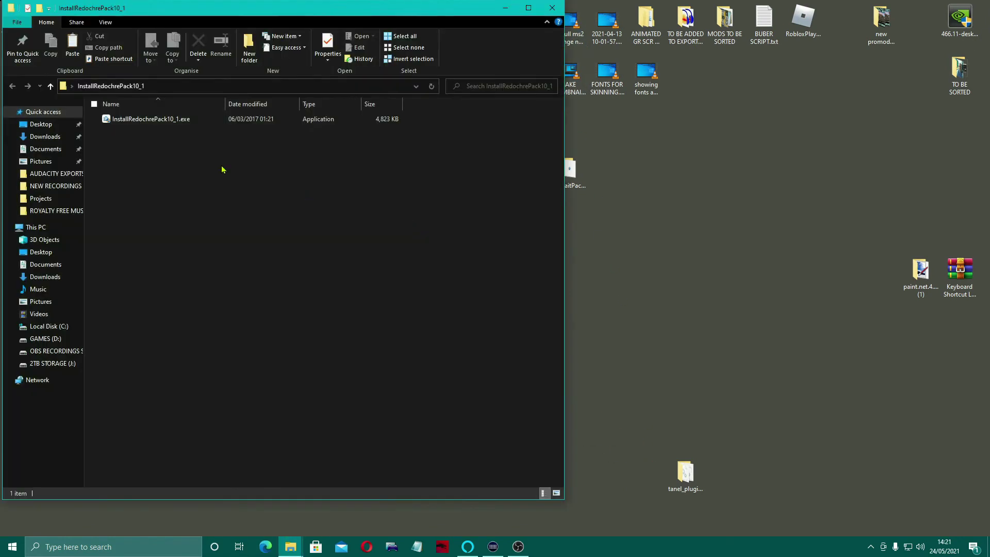
pyautogui.doubleClick(155, 121)
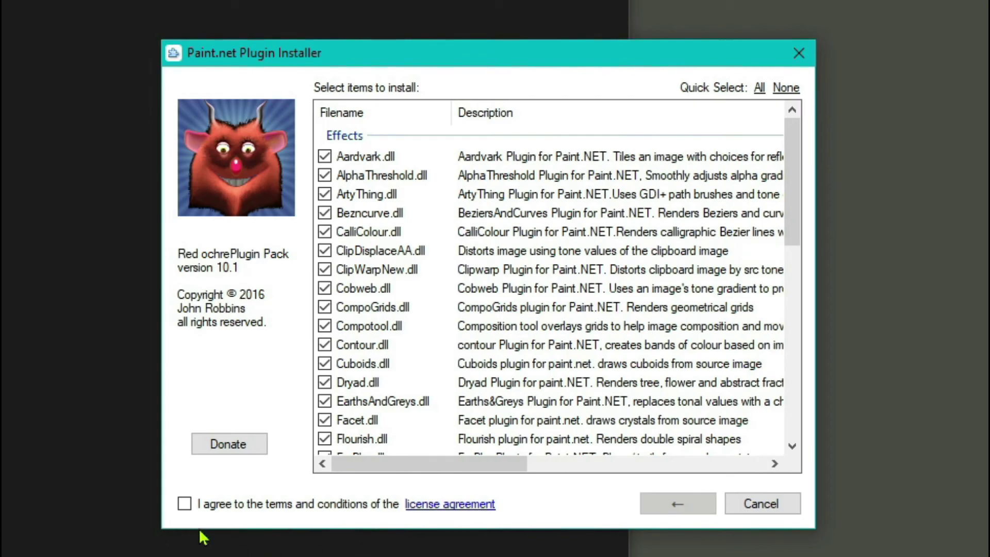
pyautogui.click(184, 504)
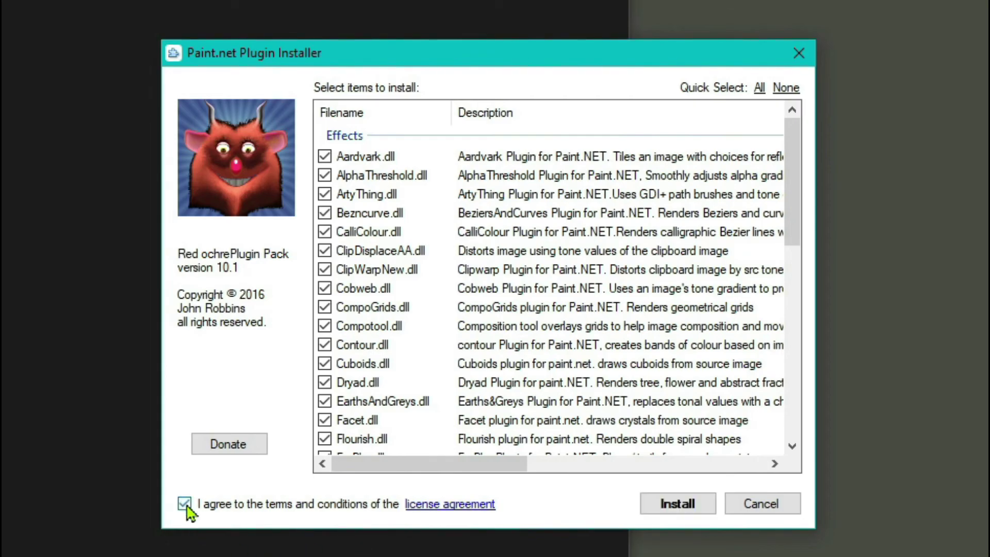
pyautogui.click(673, 505)
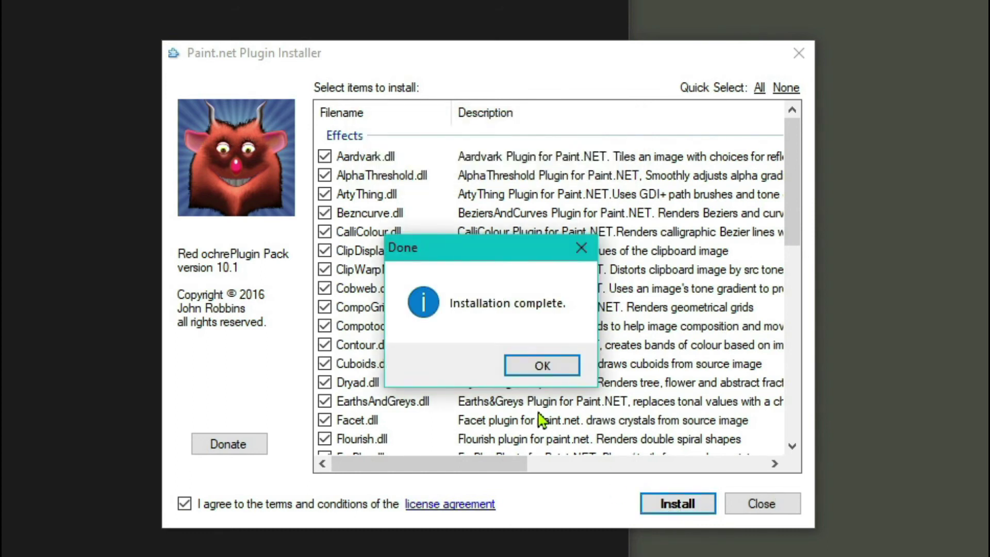
pyautogui.click(536, 368)
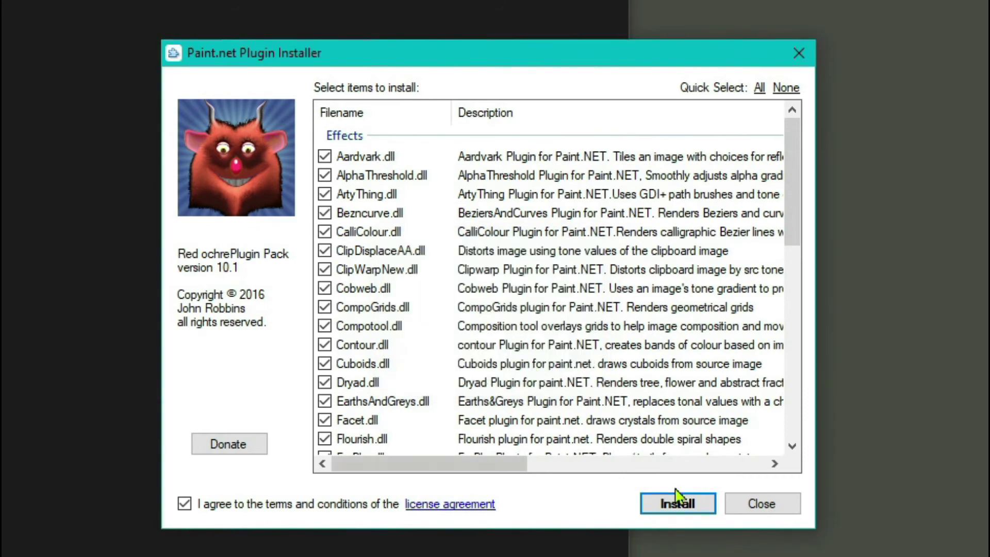
pyautogui.click(763, 509)
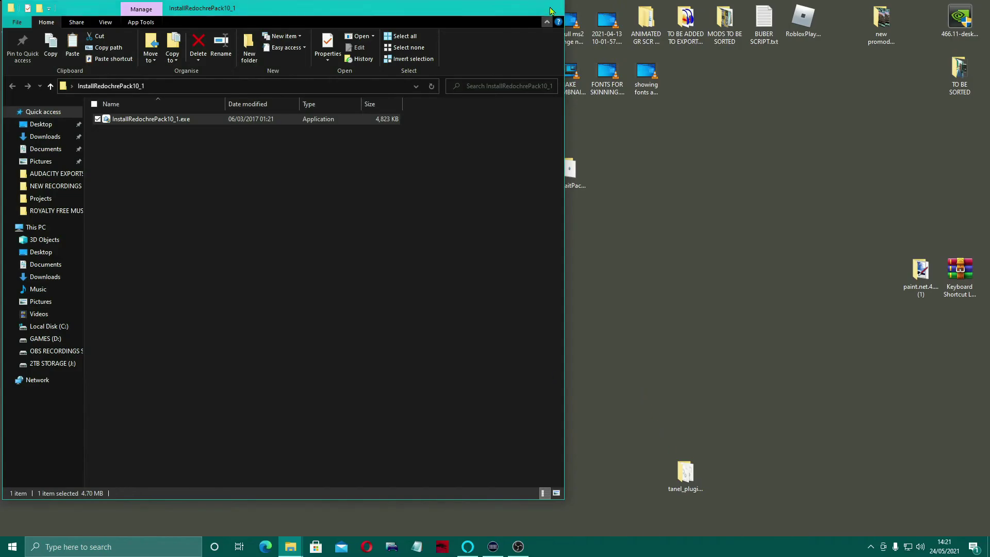
pyautogui.click(553, 7)
pyautogui.moveTo(692, 492); pyautogui.dragTo(484, 229)
# Copy the twelve DLLs from the tanel_pluginpack_20120305 folder.
pyautogui.doubleClick(485, 230)
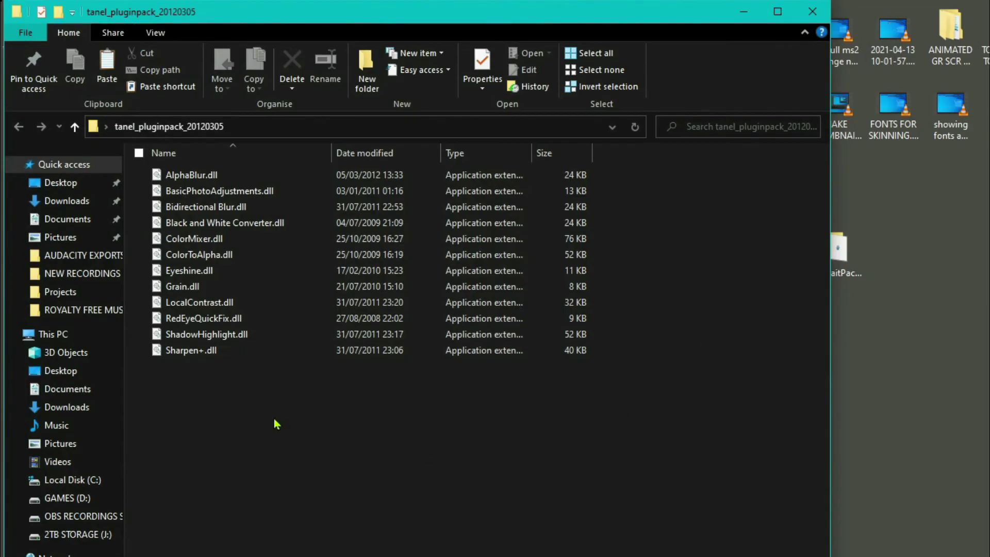
pyautogui.moveTo(218, 370); pyautogui.dragTo(212, 176)
pyautogui.rightClick(227, 222)
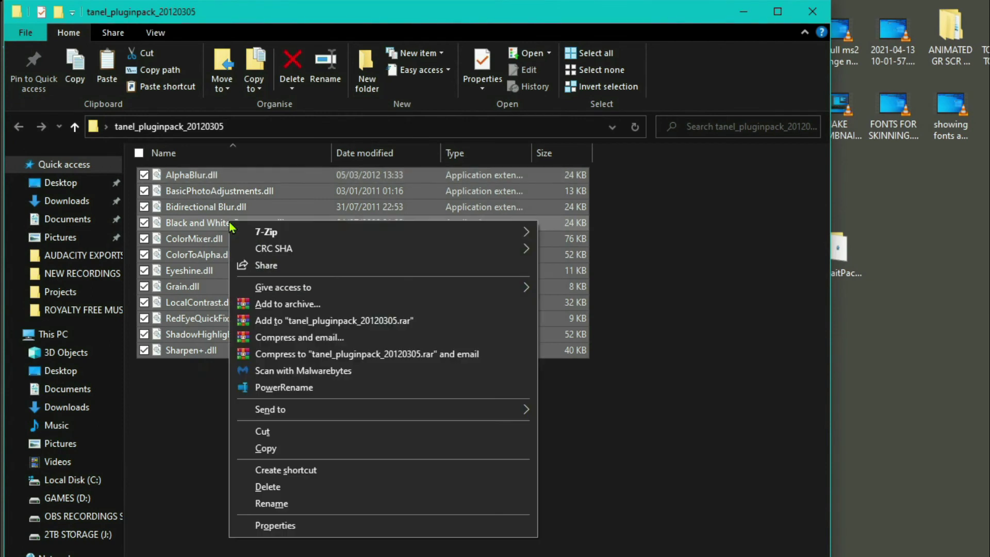
pyautogui.click(376, 447)
# Paste the twelve DLLs into D:\Program Files\paint.net\Effects.
pyautogui.click(53, 333)
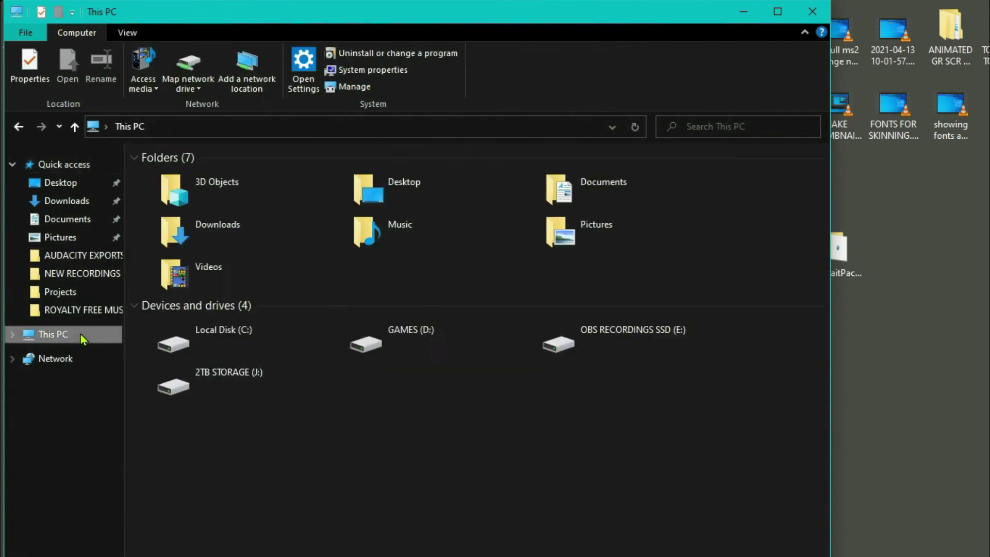
pyautogui.doubleClick(372, 338)
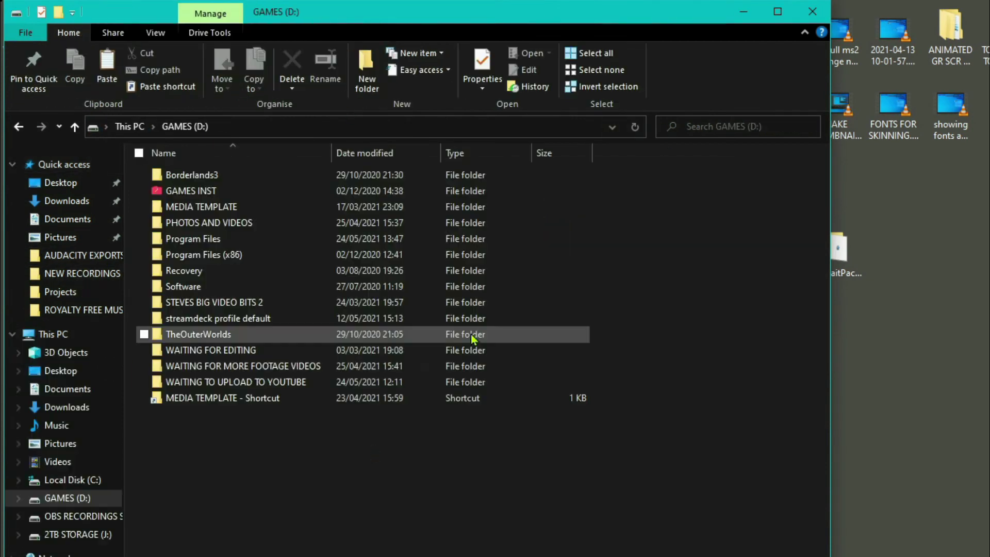
pyautogui.doubleClick(272, 240)
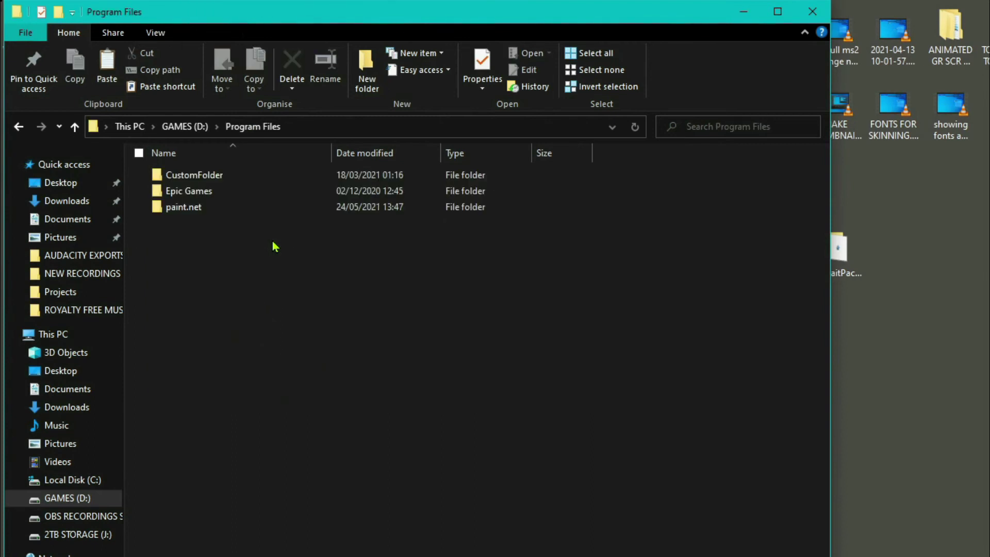
pyautogui.doubleClick(214, 211)
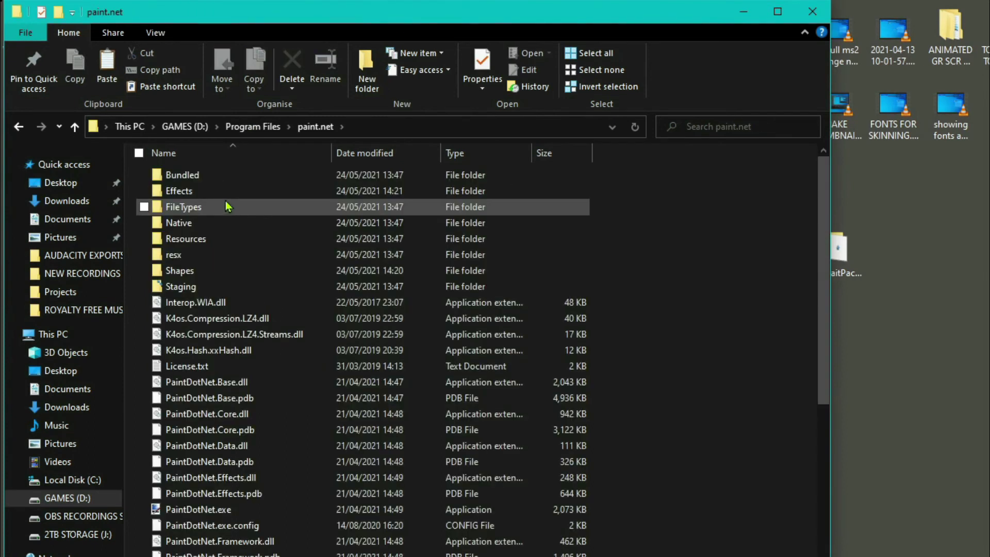
pyautogui.doubleClick(239, 191)
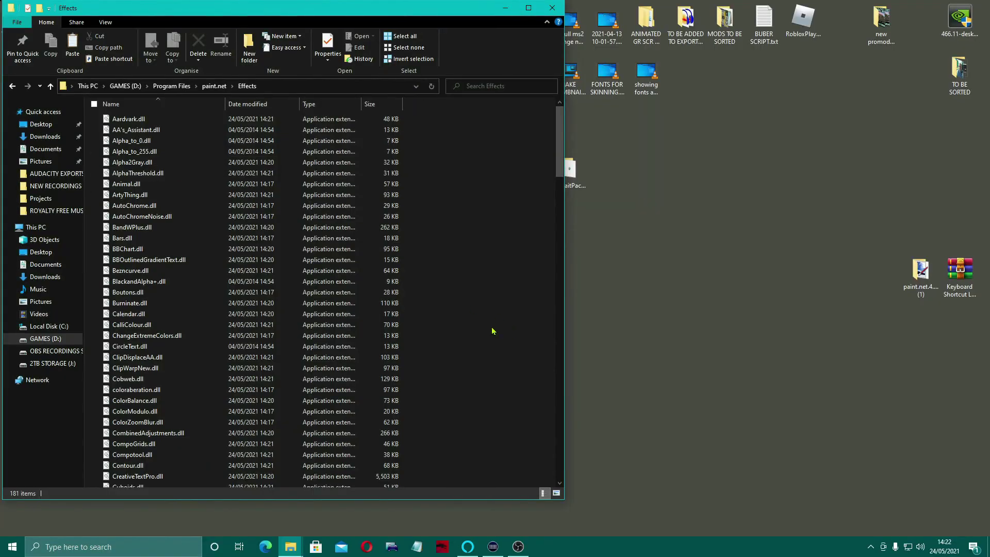
pyautogui.rightClick(461, 307)
pyautogui.click(509, 379)
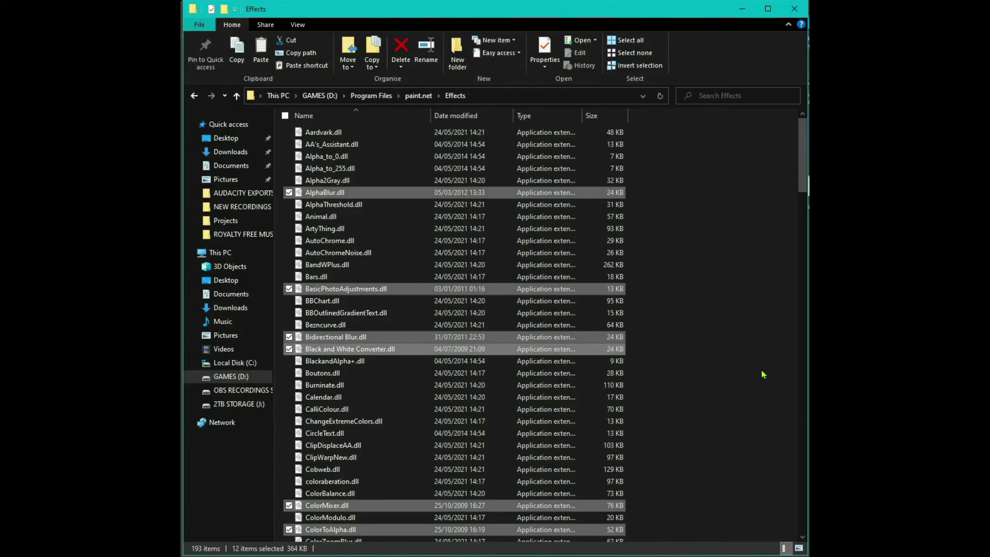
# Scroll through the Effects folder's 193 items to check the new DLLs, then close it.
pyautogui.click(763, 374)
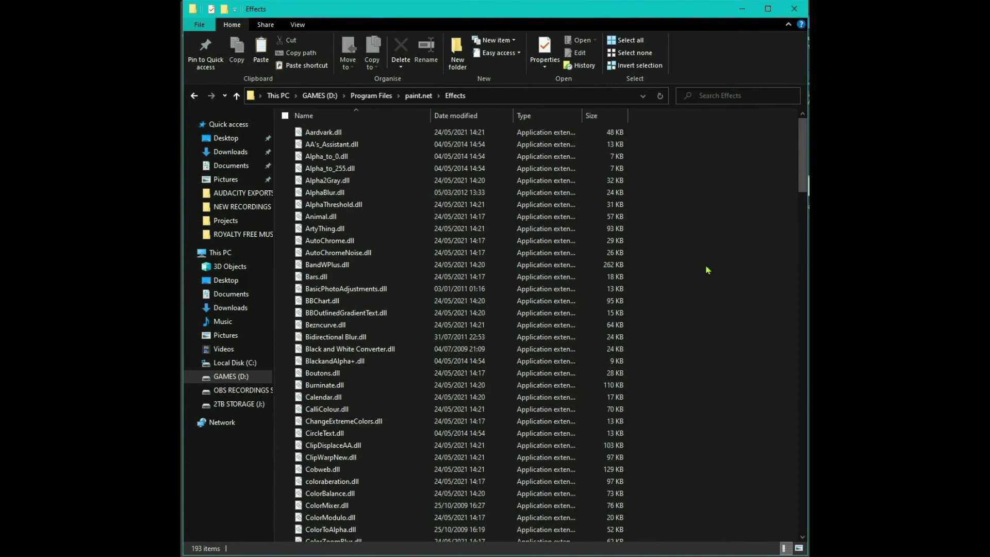
pyautogui.scroll(-10, 707, 269)
pyautogui.scroll(-20, 708, 269)
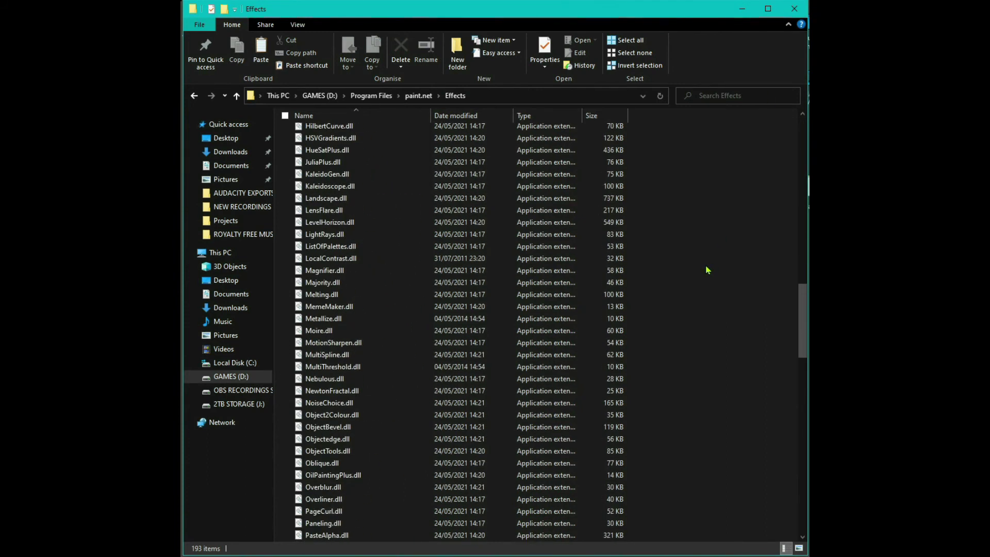
pyautogui.scroll(-15, 708, 270)
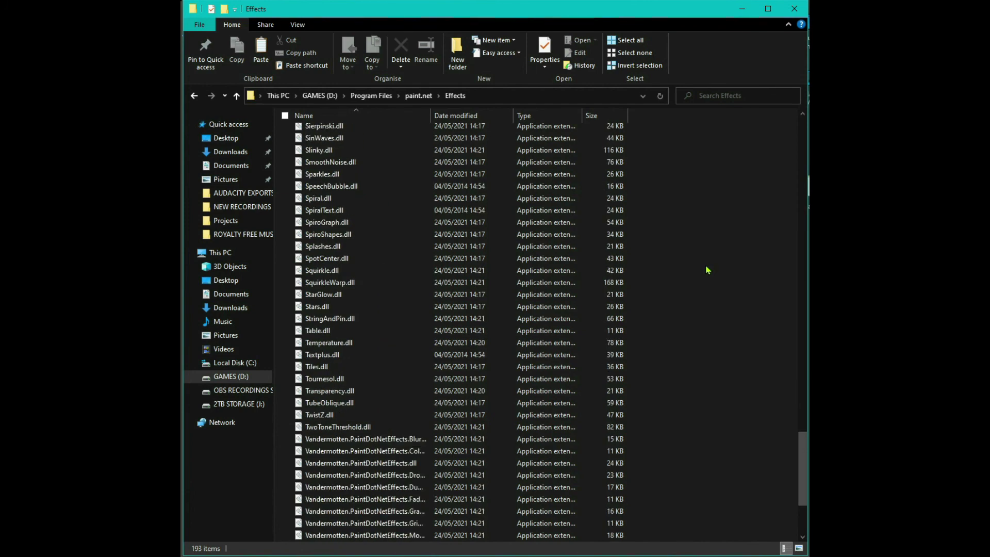
pyautogui.click(795, 8)
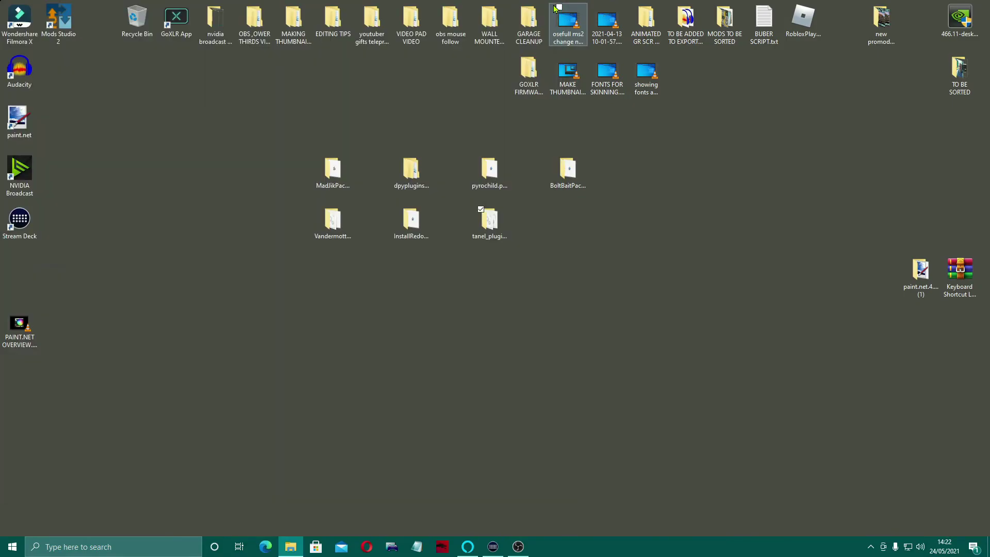
# Start paint.net, add Layer 2, and type 'text' on the canvas in Calibri size 216.
pyautogui.click(16, 126)
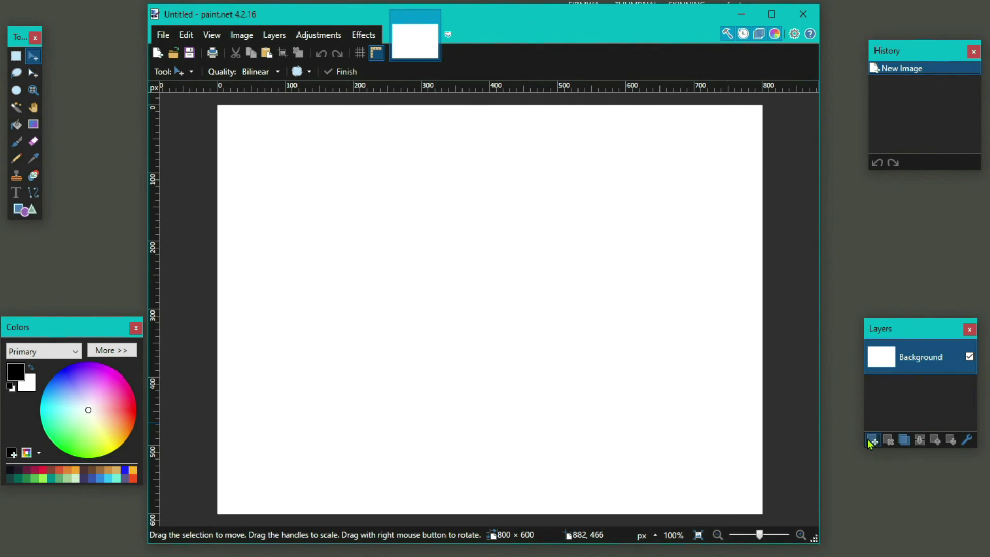
pyautogui.click(872, 441)
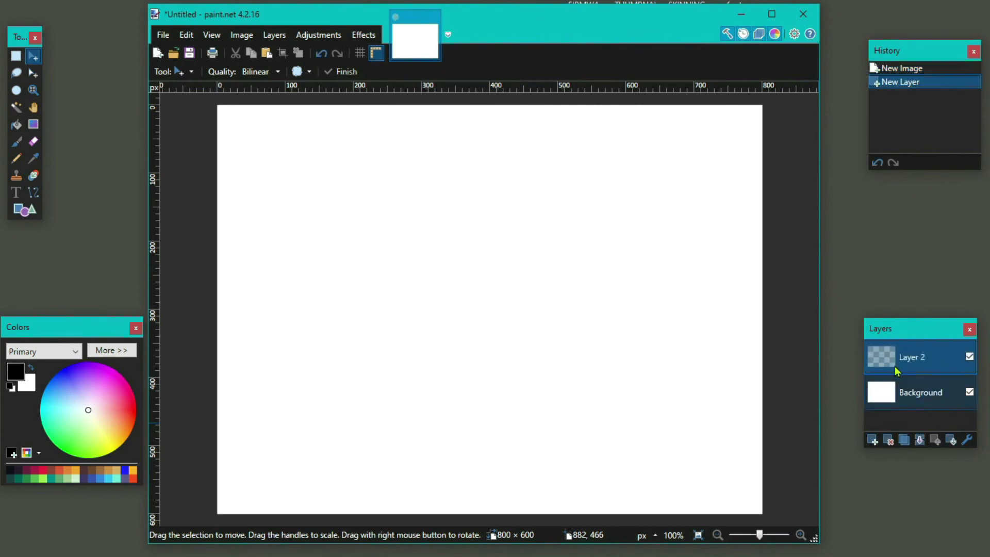
pyautogui.click(23, 196)
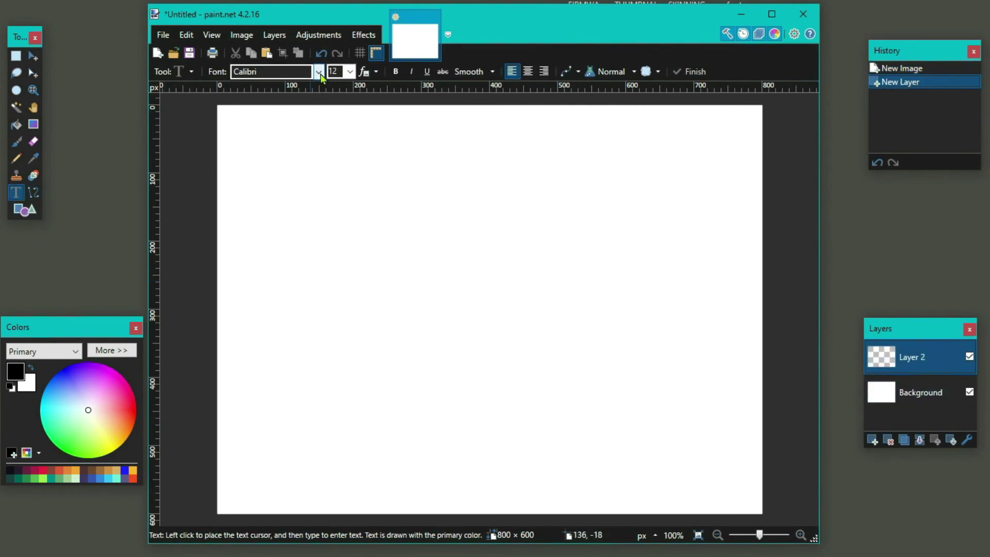
pyautogui.click(351, 73)
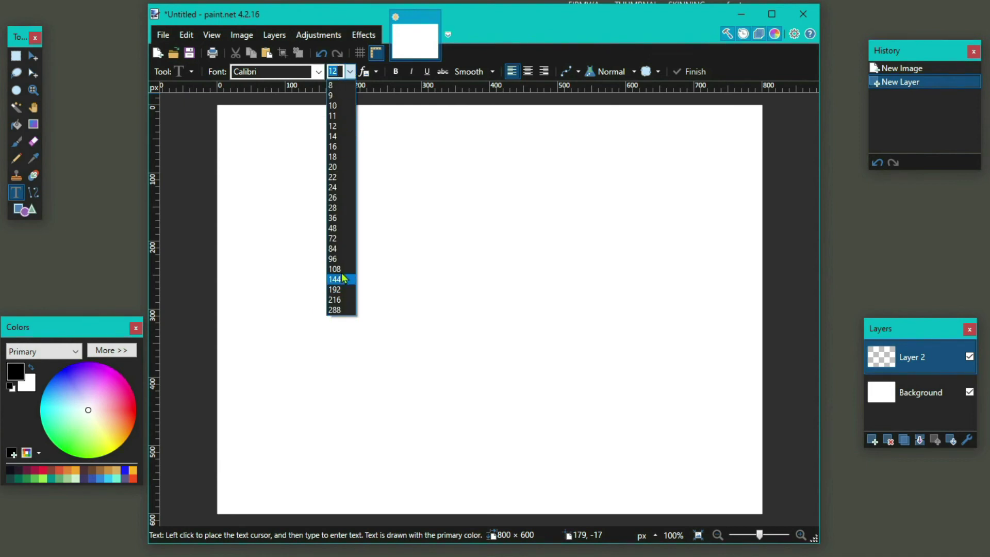
pyautogui.press('Escape')
pyautogui.write('216')
pyautogui.click(292, 285)
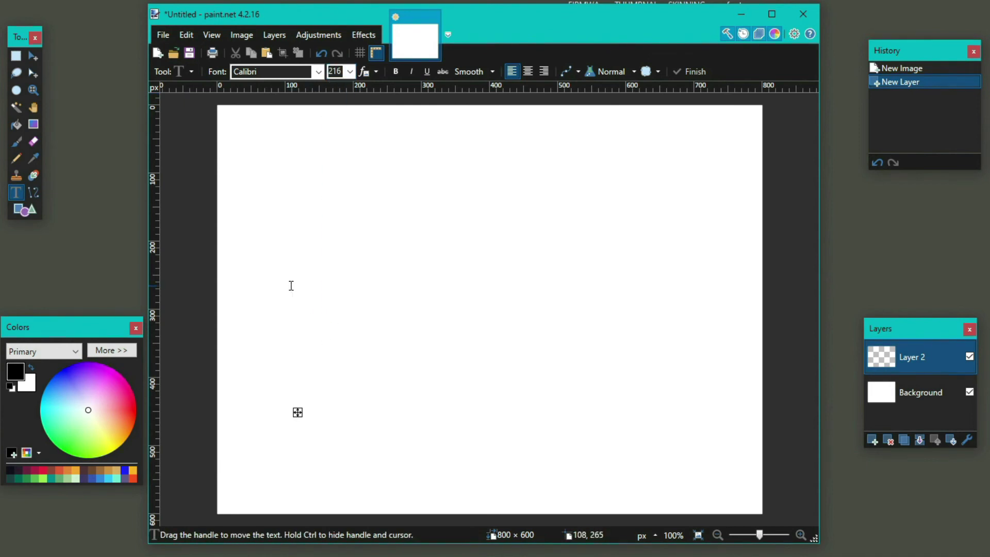
pyautogui.write('tex')
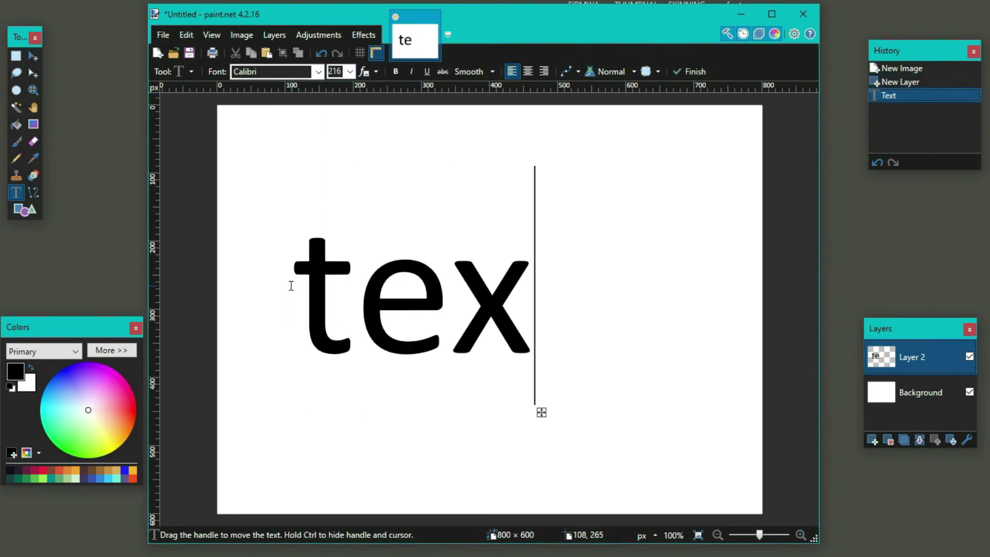
pyautogui.write('t')
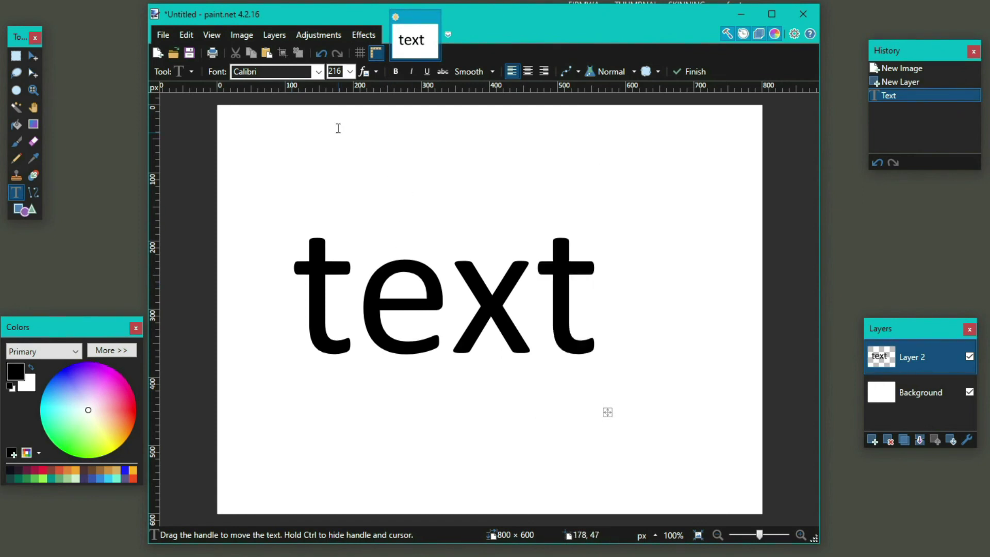
# Browse the Effects > Object menu to find pyrochild's Outline Object effect.
pyautogui.click(364, 40)
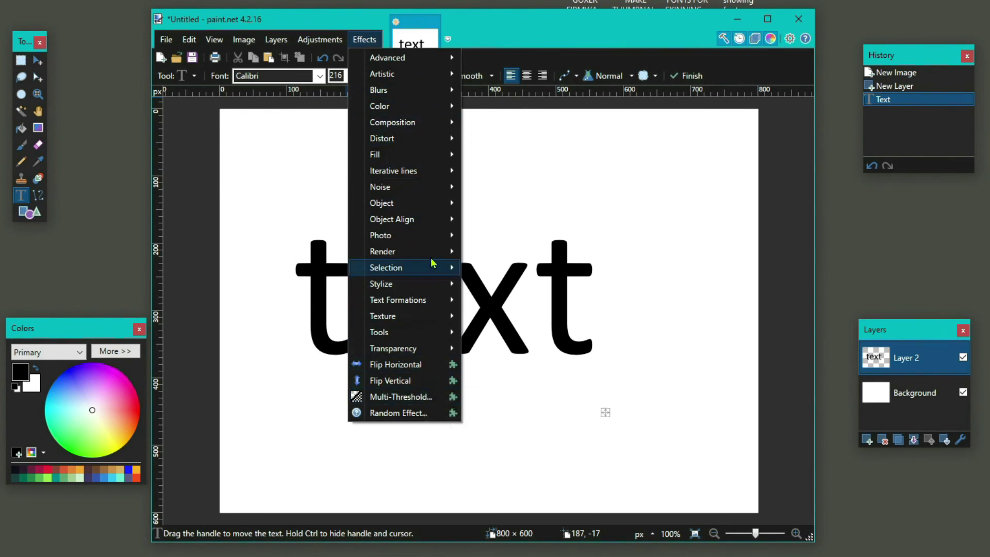
pyautogui.moveTo(447, 205)
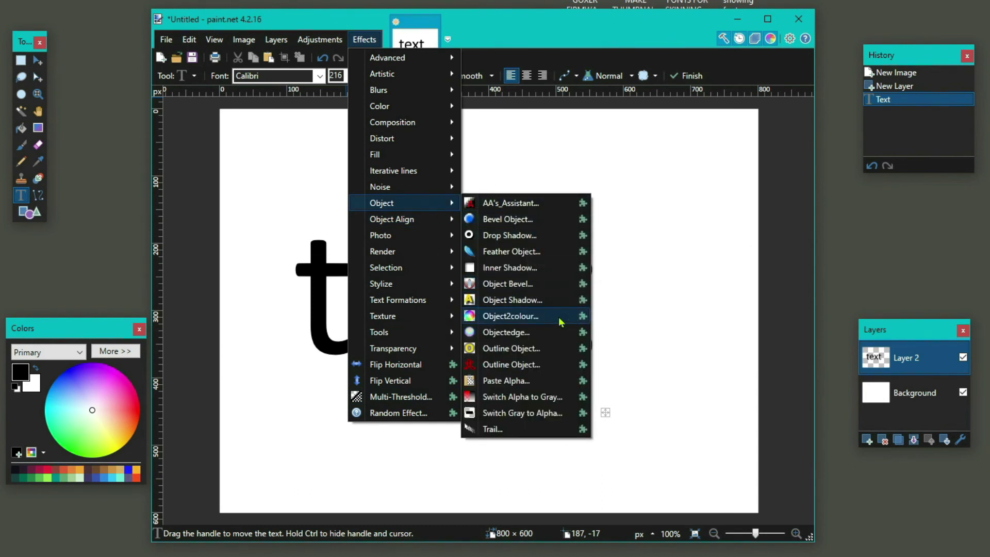
pyautogui.click(365, 41)
pyautogui.click(365, 43)
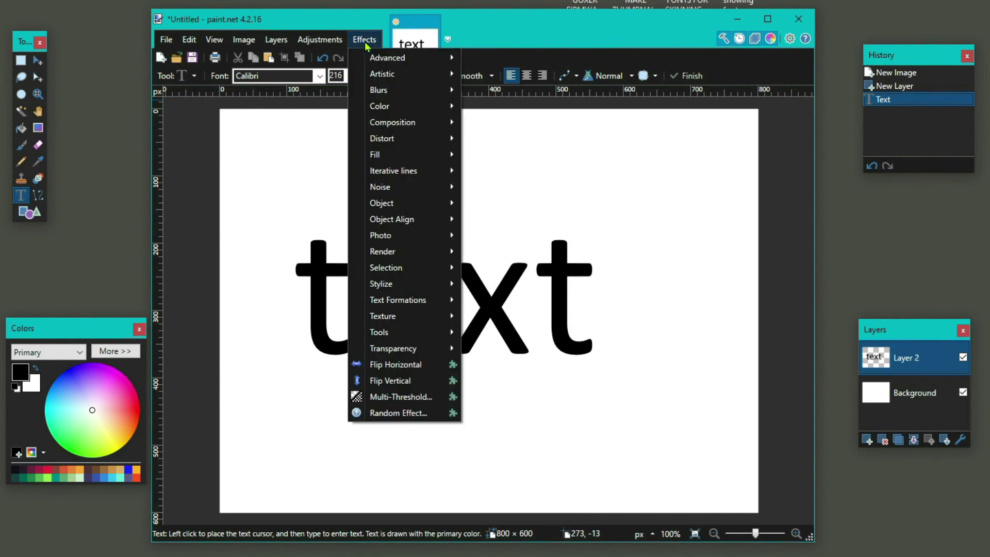
# In Outline Object, make the outline pink, width 8, with softness raised to 217.
pyautogui.moveTo(392, 202)
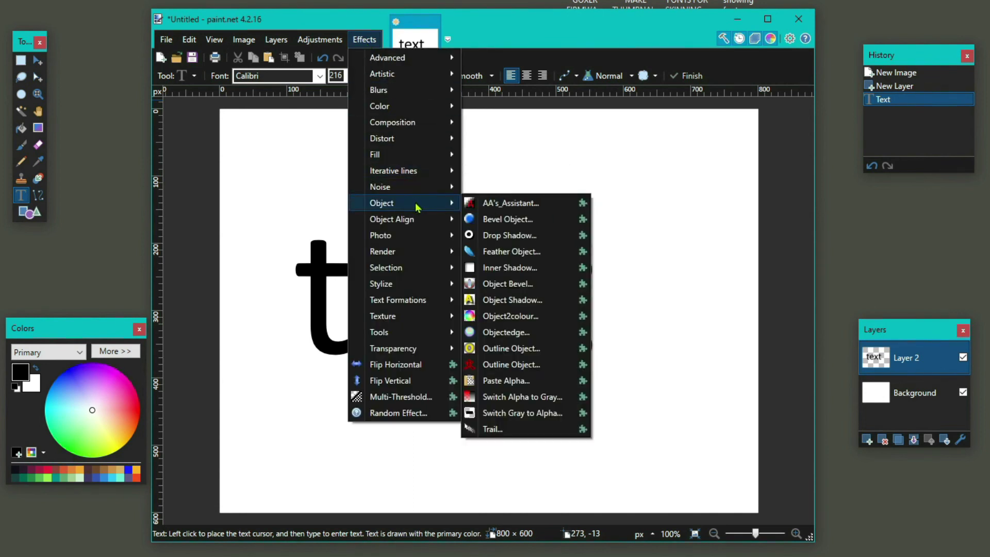
pyautogui.click(532, 365)
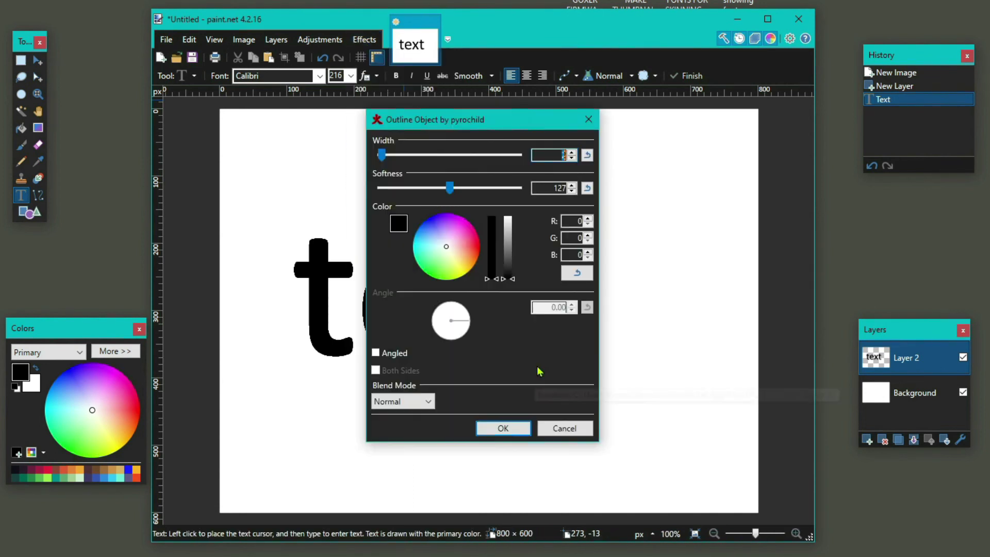
pyautogui.moveTo(525, 117); pyautogui.dragTo(742, 115)
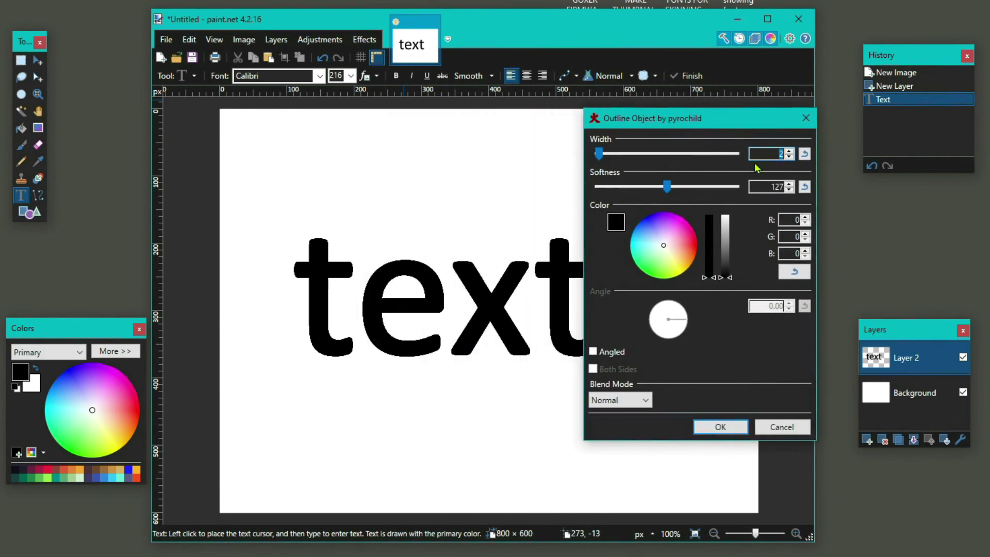
pyautogui.click(692, 238)
pyautogui.moveTo(686, 117); pyautogui.dragTo(728, 109)
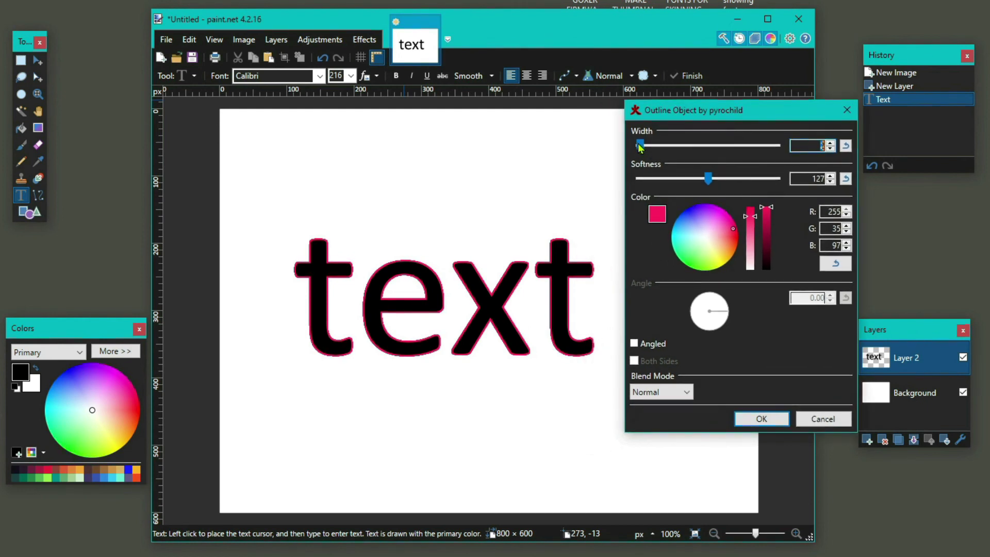
pyautogui.moveTo(640, 147); pyautogui.dragTo(649, 149)
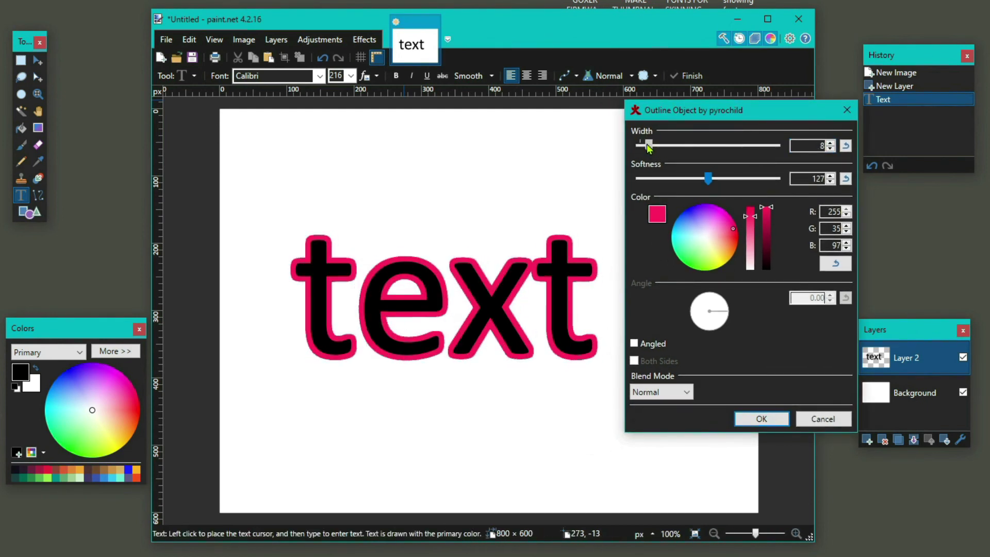
pyautogui.moveTo(707, 179)
pyautogui.mouseDown()
pyautogui.moveTo(668, 181)
pyautogui.moveTo(785, 185)
pyautogui.moveTo(758, 184)
pyautogui.mouseUp()
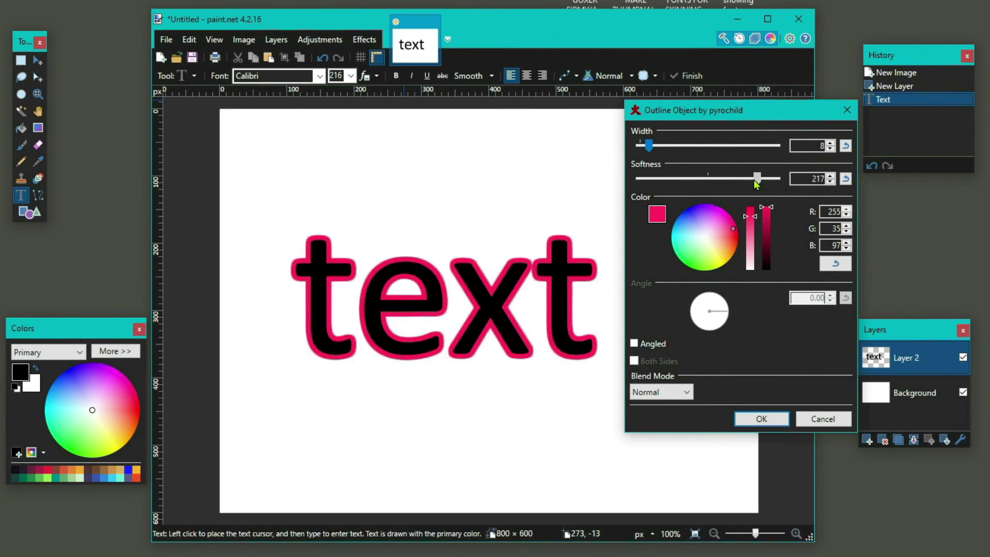
# Angle the pink outline offset to about -76.5 so it sits below the letters, then apply it.
pyautogui.click(635, 345)
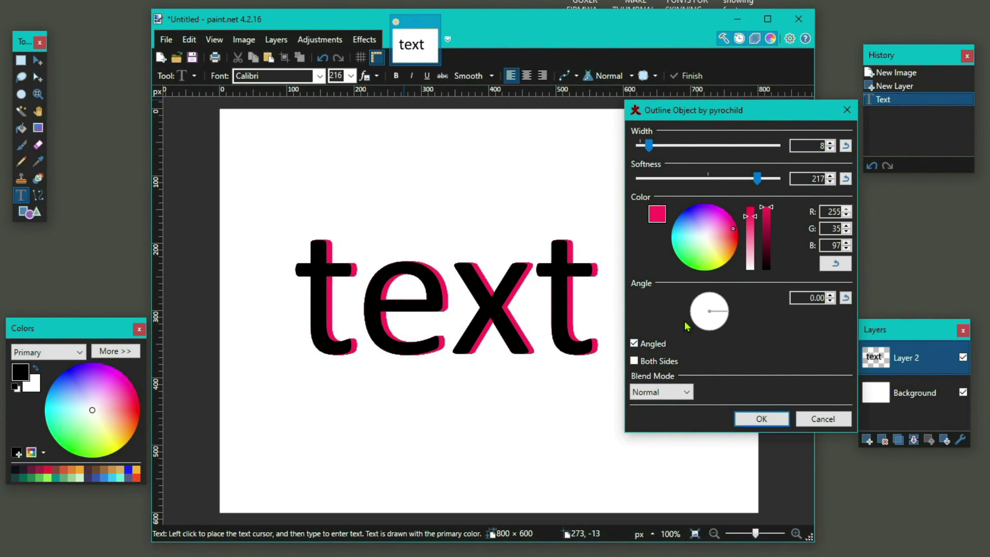
pyautogui.click(695, 319)
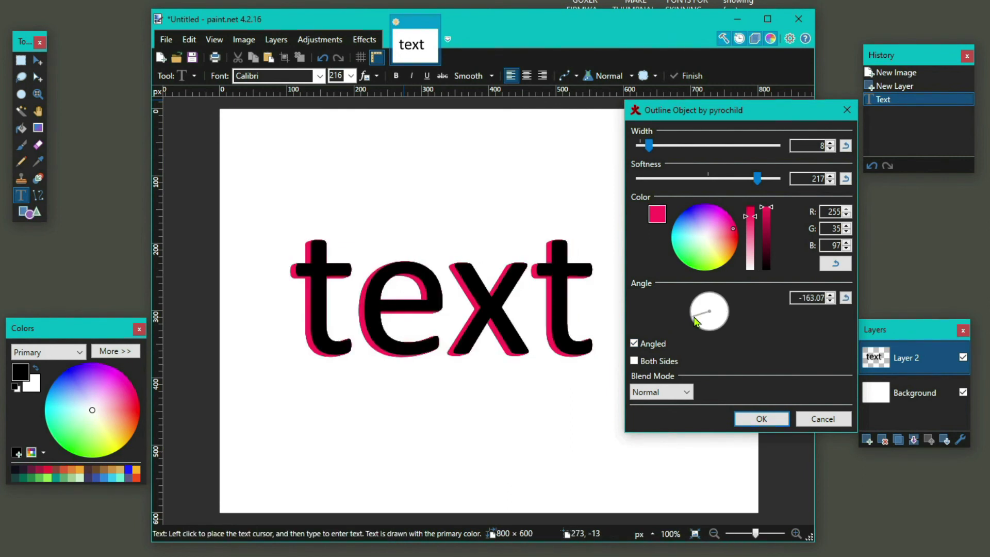
pyautogui.click(707, 298)
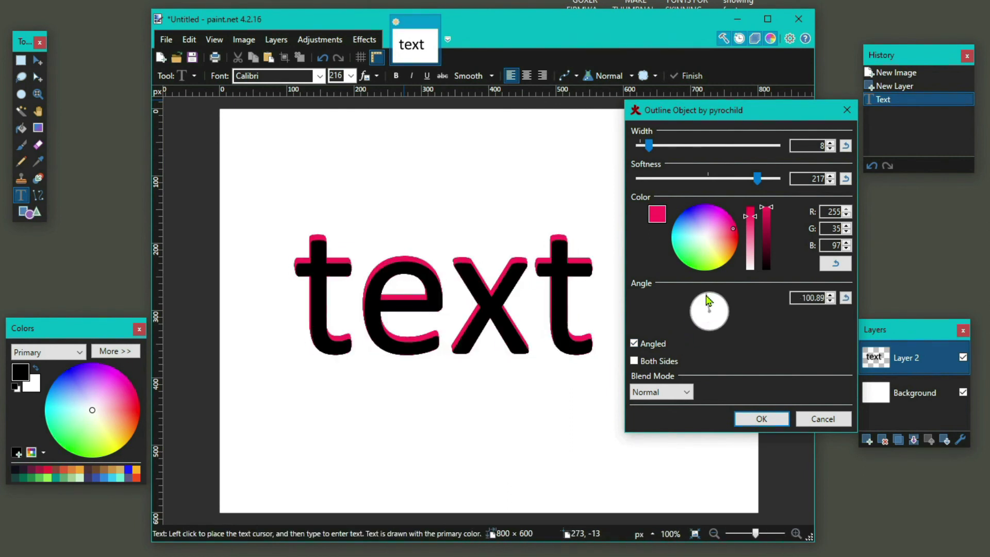
pyautogui.click(725, 303)
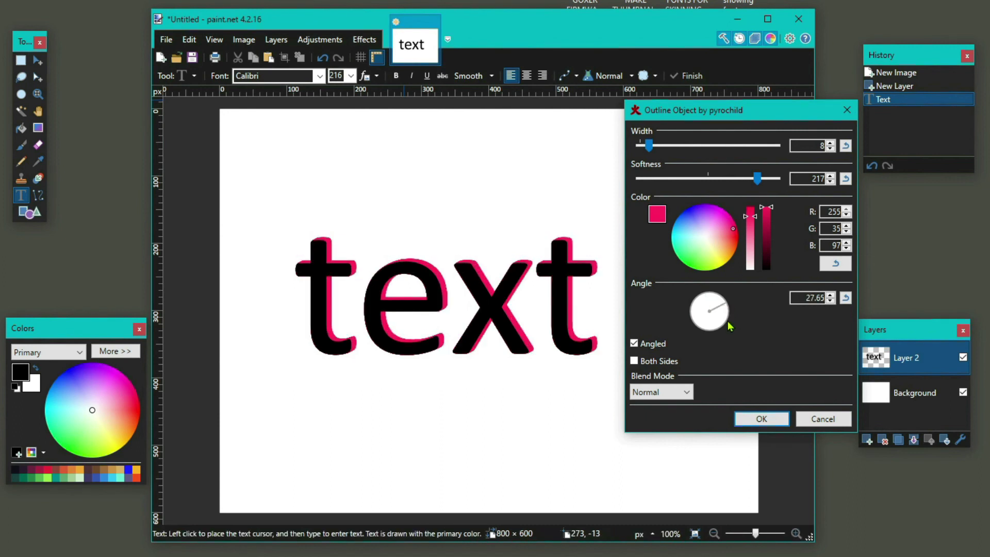
pyautogui.click(714, 329)
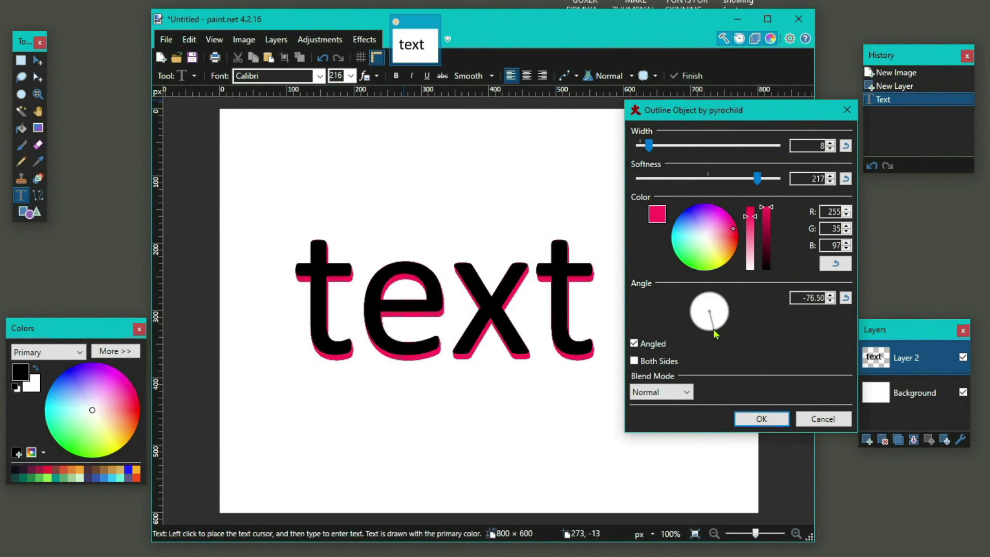
pyautogui.click(763, 417)
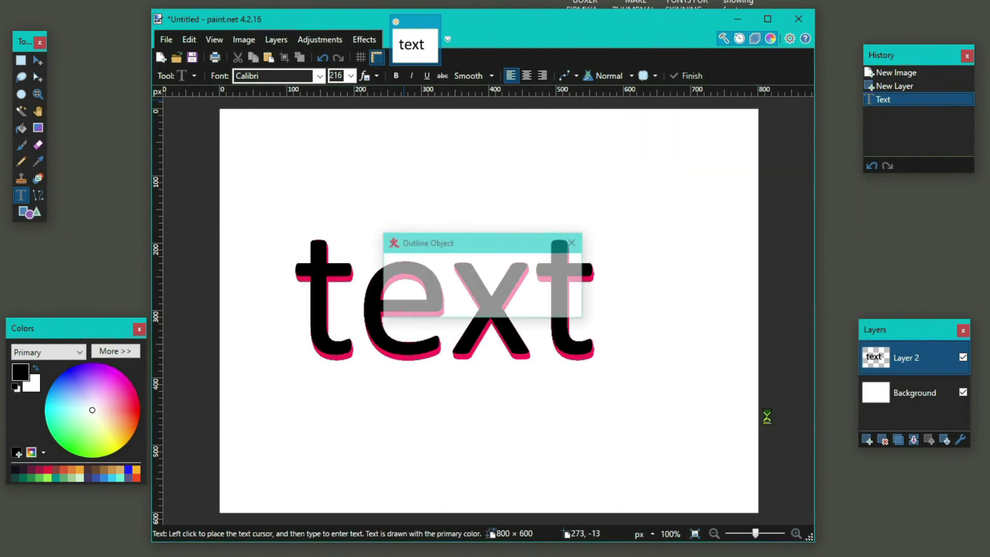
# Preview Black and White+ on the text, cancel it, and reopen the Adjustments menu.
pyautogui.click(316, 44)
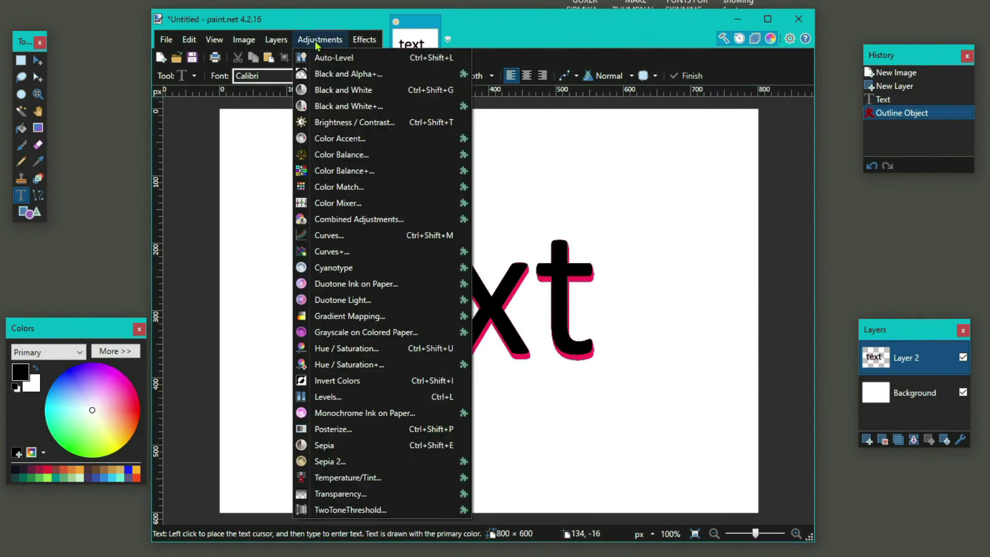
pyautogui.click(465, 106)
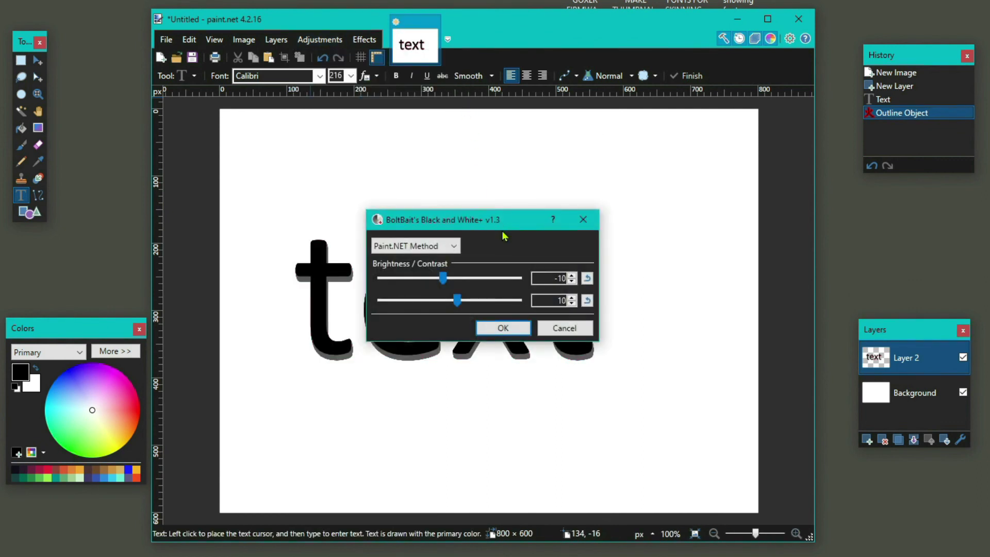
pyautogui.moveTo(518, 225); pyautogui.dragTo(747, 105)
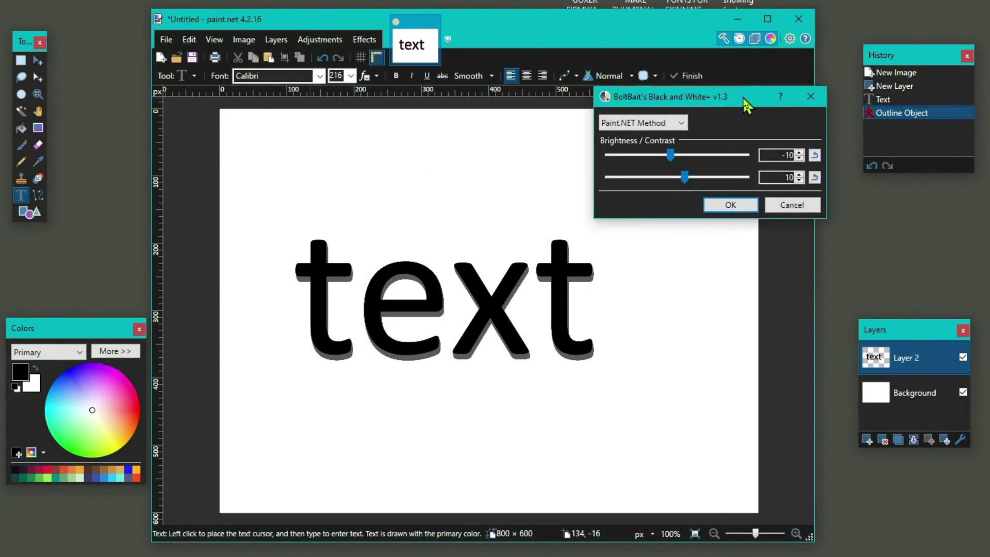
pyautogui.click(793, 205)
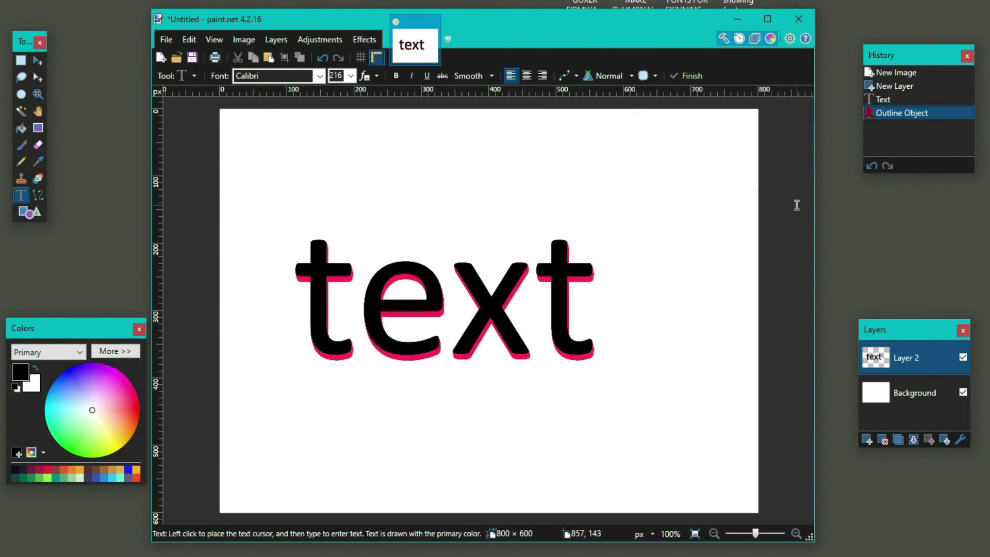
pyautogui.click(319, 39)
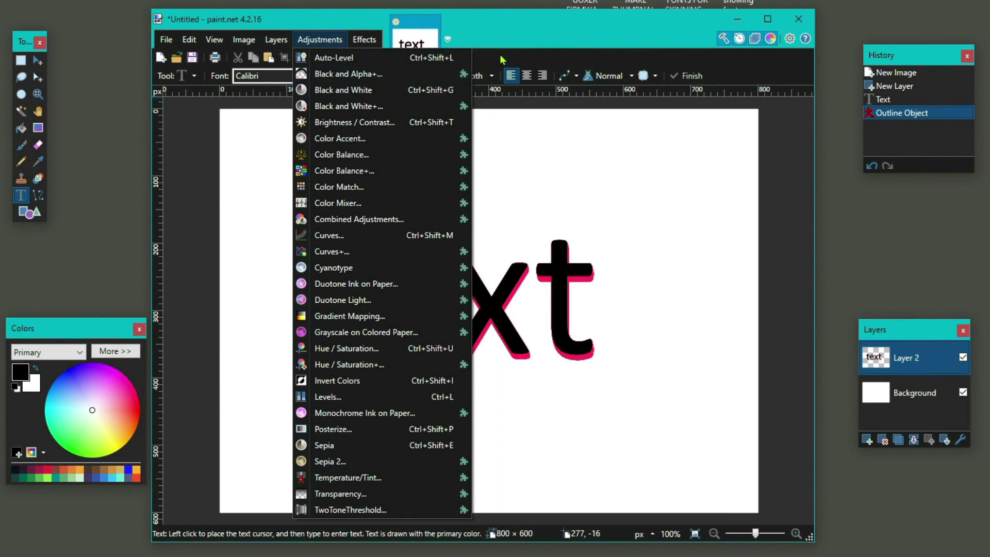
# Close the Adjustments menu with Esc, then reopen Adjustments after passing over the File menu.
pyautogui.press('Escape')
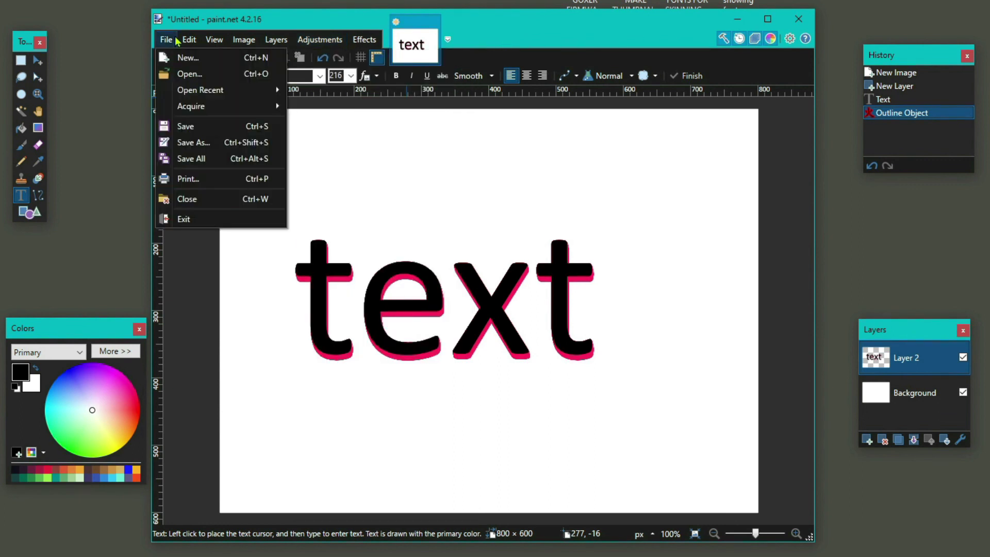
pyautogui.click(166, 40)
pyautogui.click(322, 40)
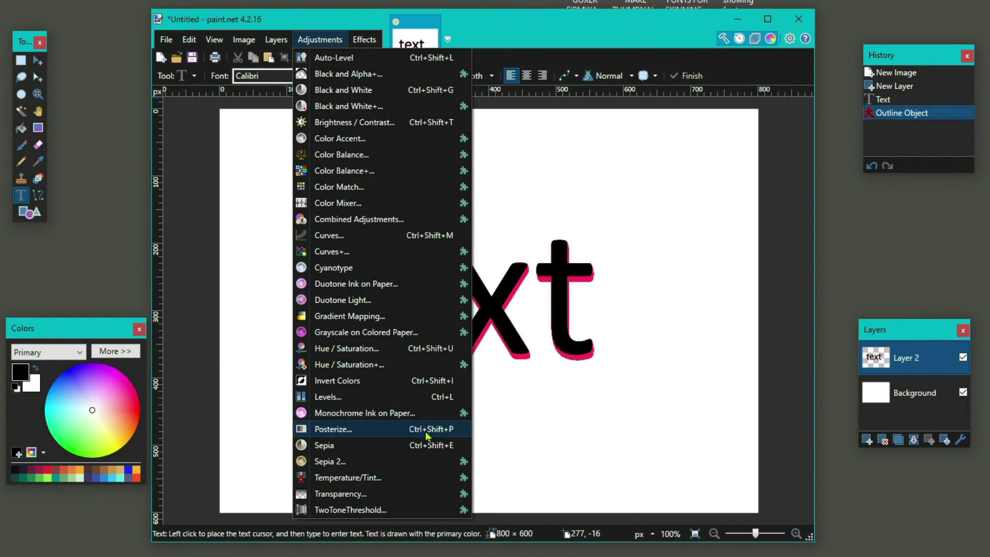
# Preview Artistic > Oil Painting+ (brush size 5, shadow detail 3) on the text, then cancel it.
pyautogui.moveTo(364, 39)
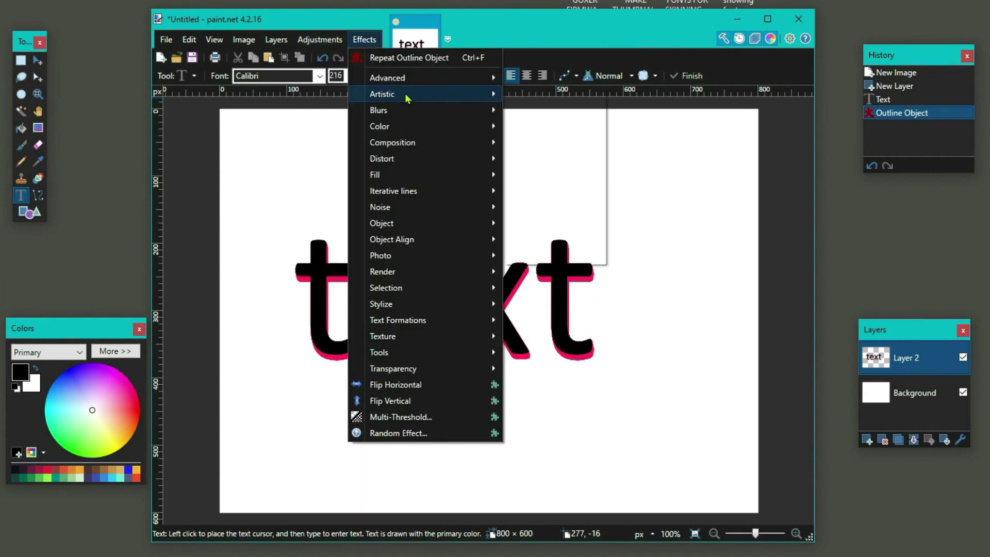
pyautogui.moveTo(408, 98)
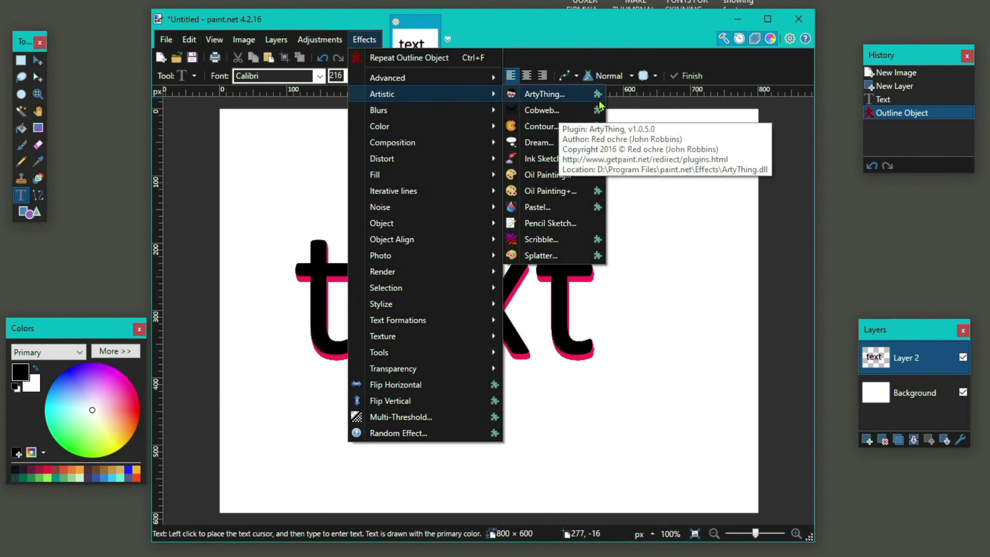
pyautogui.click(556, 192)
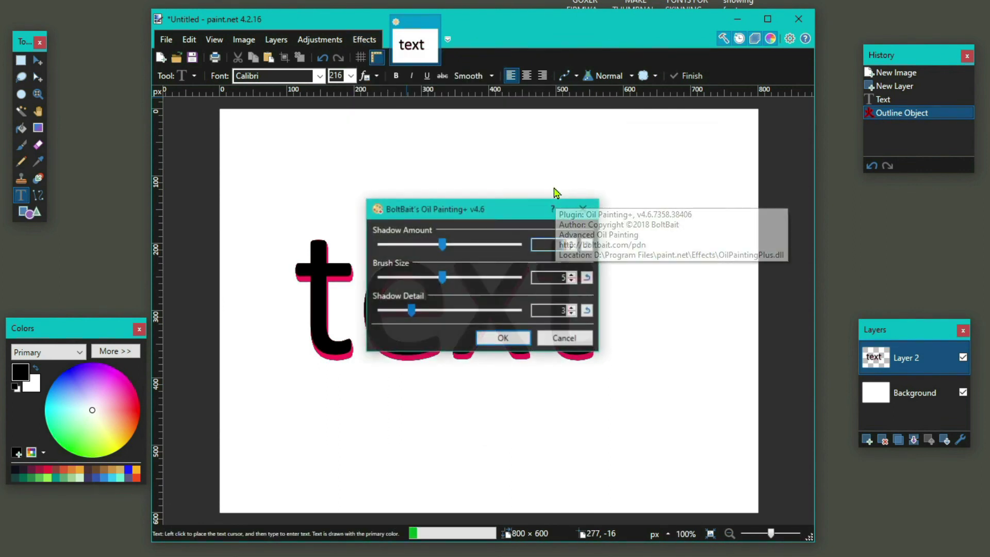
pyautogui.moveTo(517, 204); pyautogui.dragTo(765, 84)
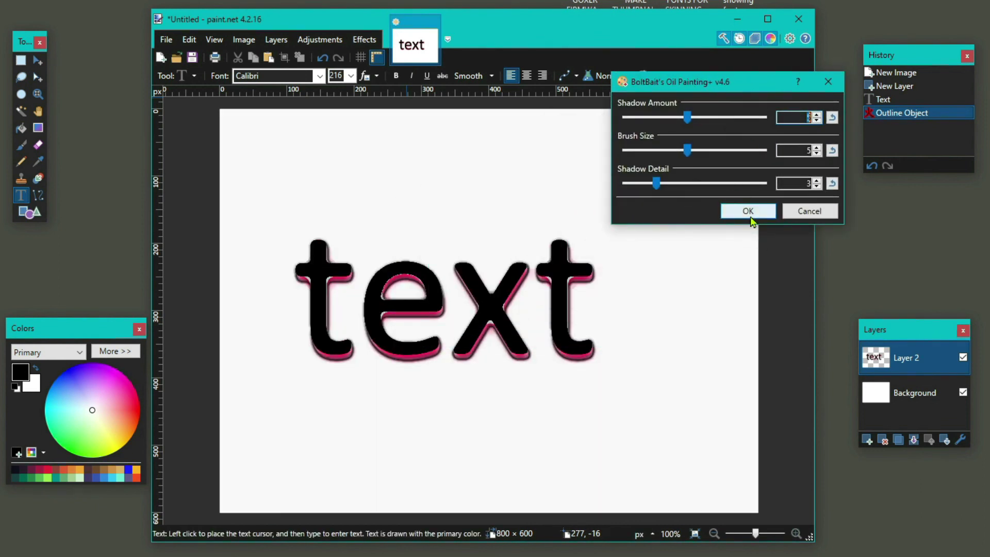
pyautogui.click(809, 211)
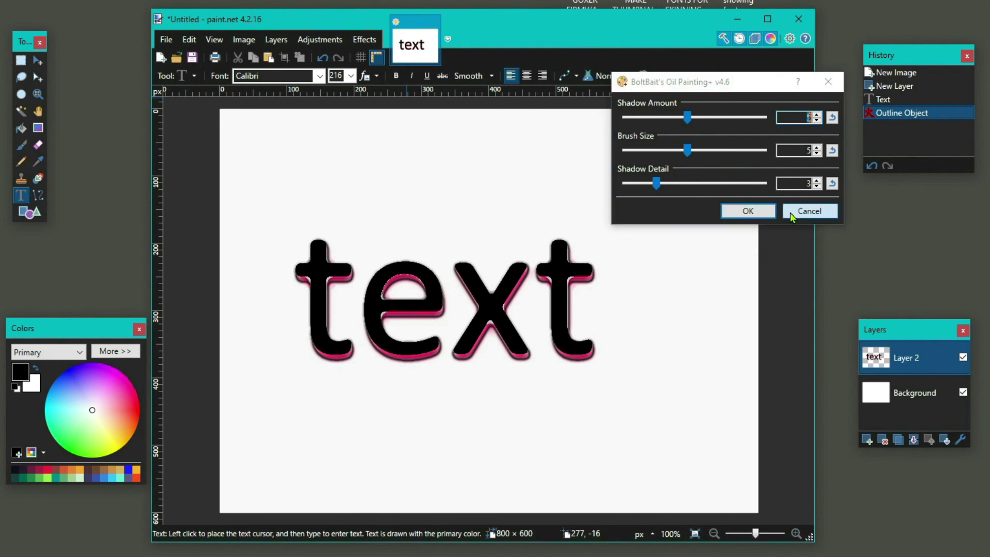